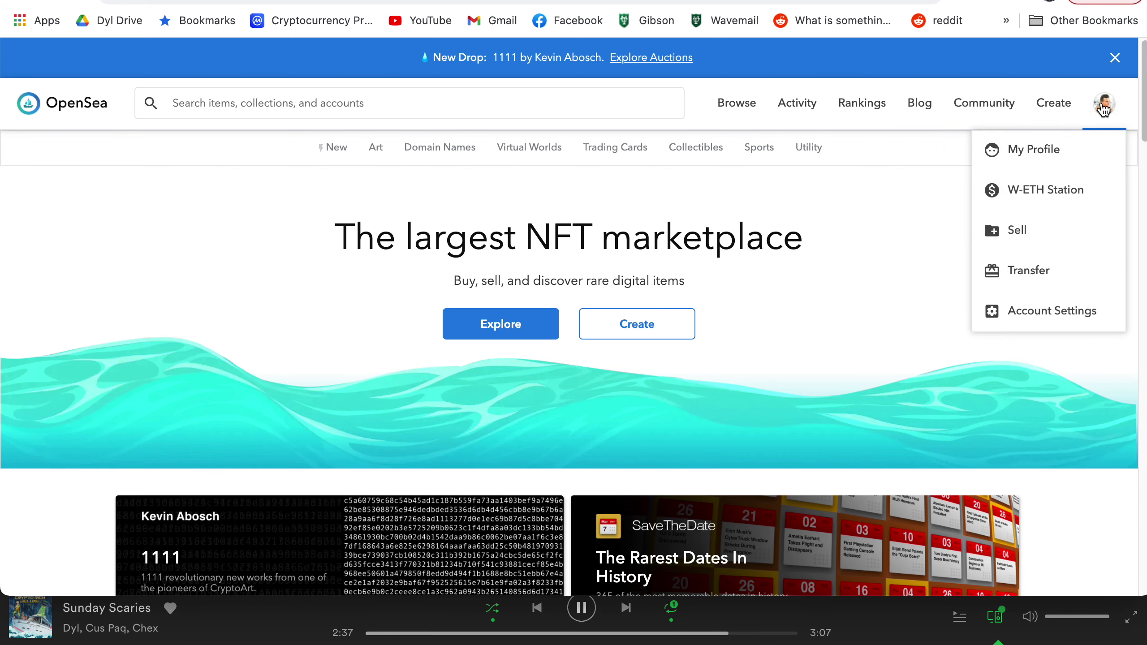
# - Open your profile page and dismiss the MetaMask wallet popup
pyautogui.moveTo(1107, 119)
pyautogui.click(1053, 165)
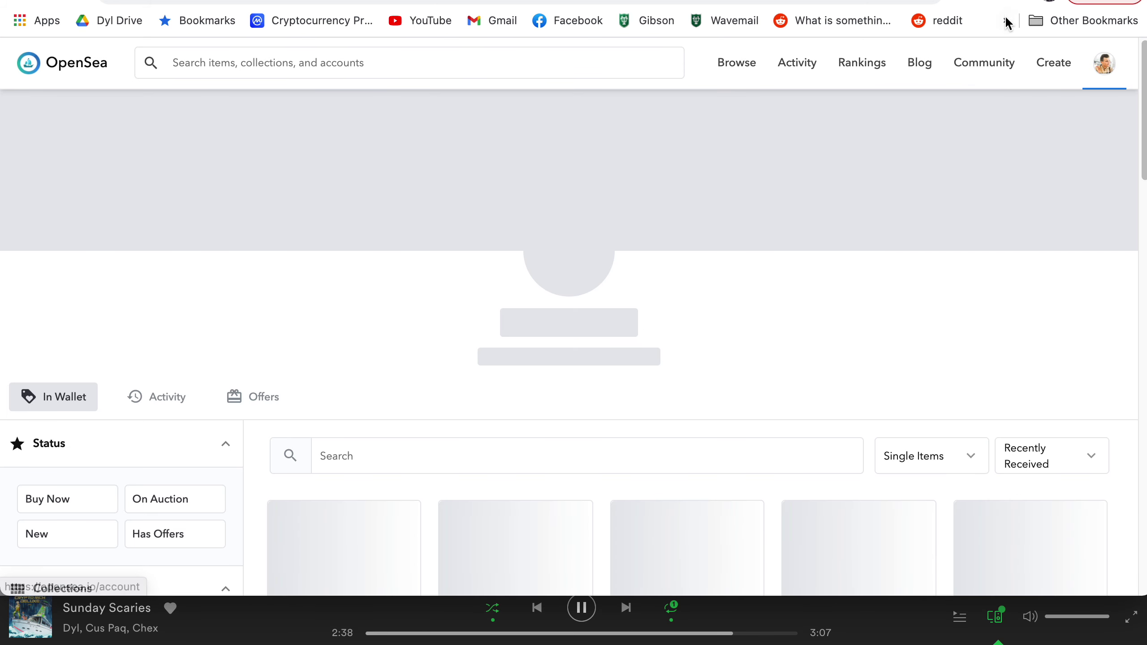
pyautogui.click(991, 2)
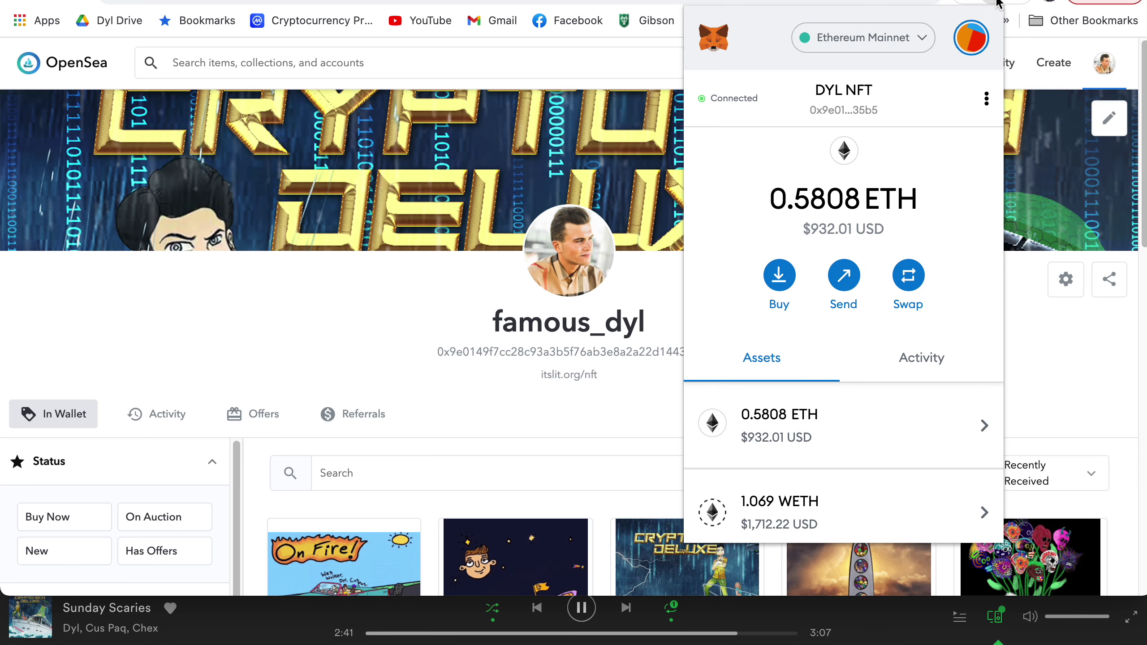
pyautogui.click(992, 1)
# - Browse the In Wallet NFTs, including On Fire Single and Crypto Rich Deluxe
pyautogui.scroll(-1, 836, 305)
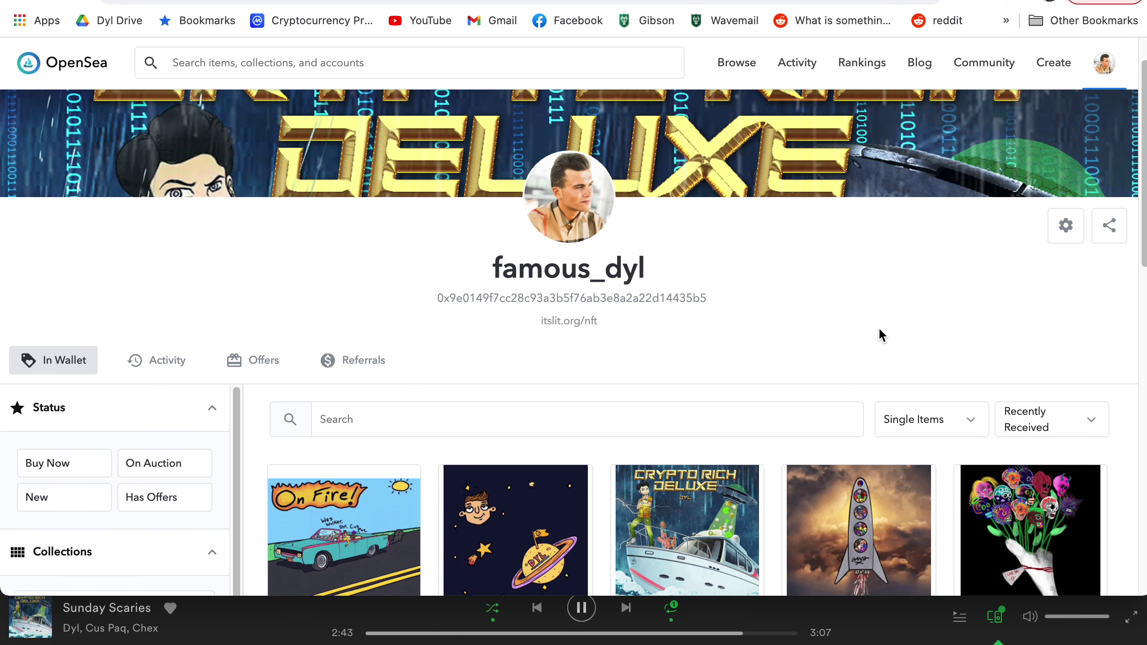
pyautogui.scroll(1, 750, 296)
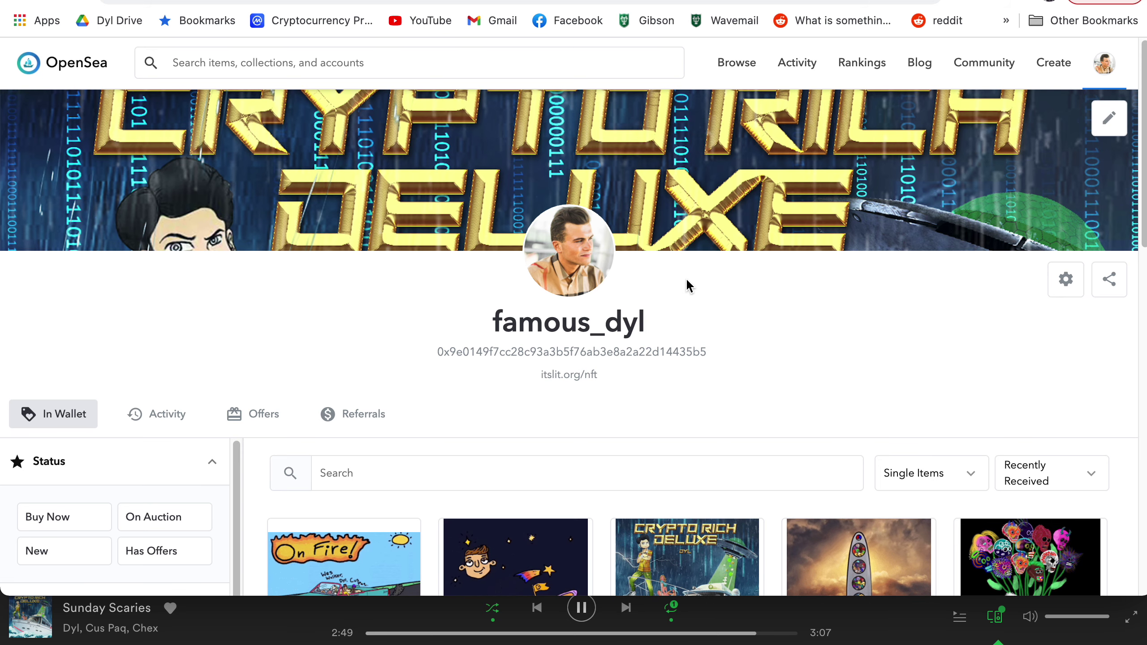
pyautogui.scroll(-1, 722, 267)
pyautogui.scroll(-1, 722, 268)
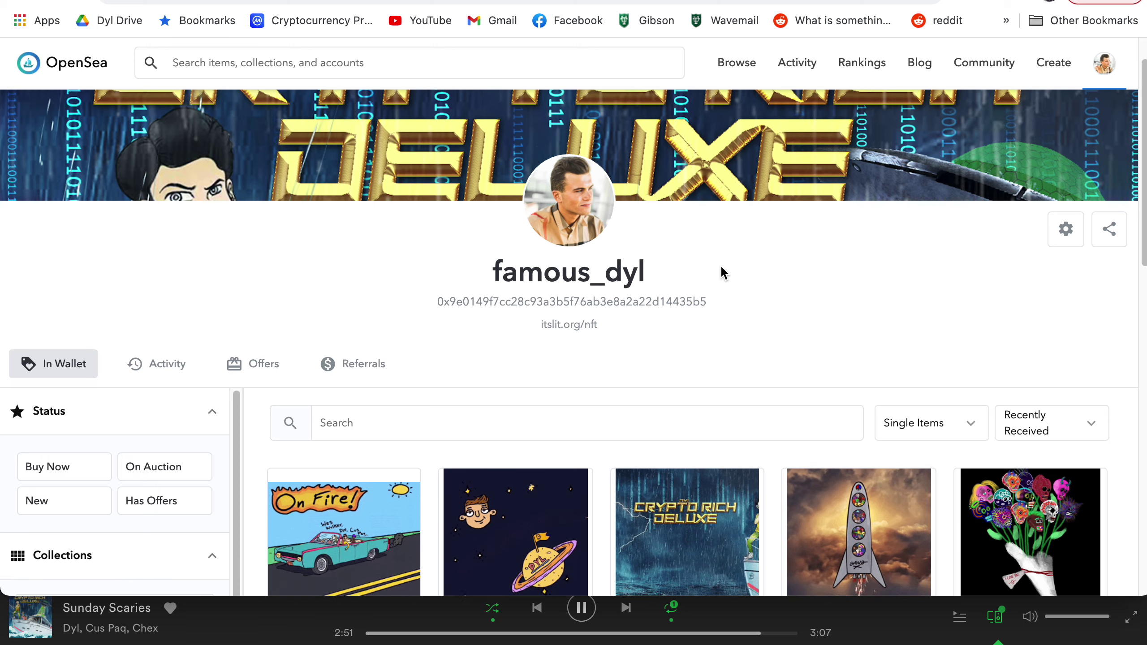
pyautogui.scroll(-5, 722, 268)
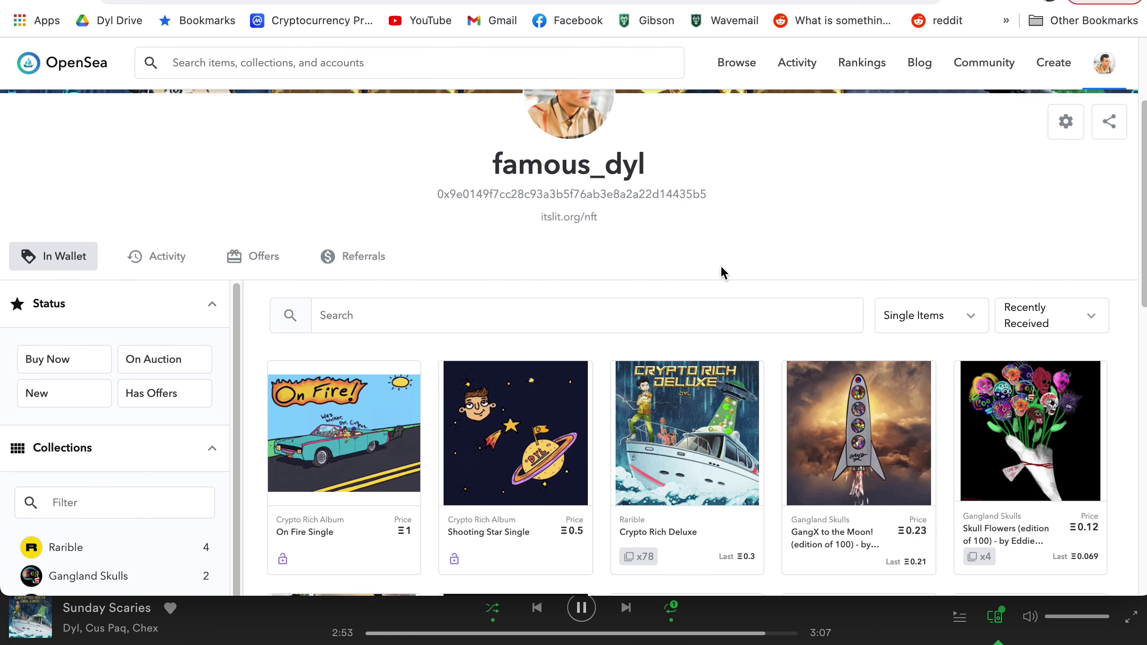
pyautogui.scroll(-2, 721, 268)
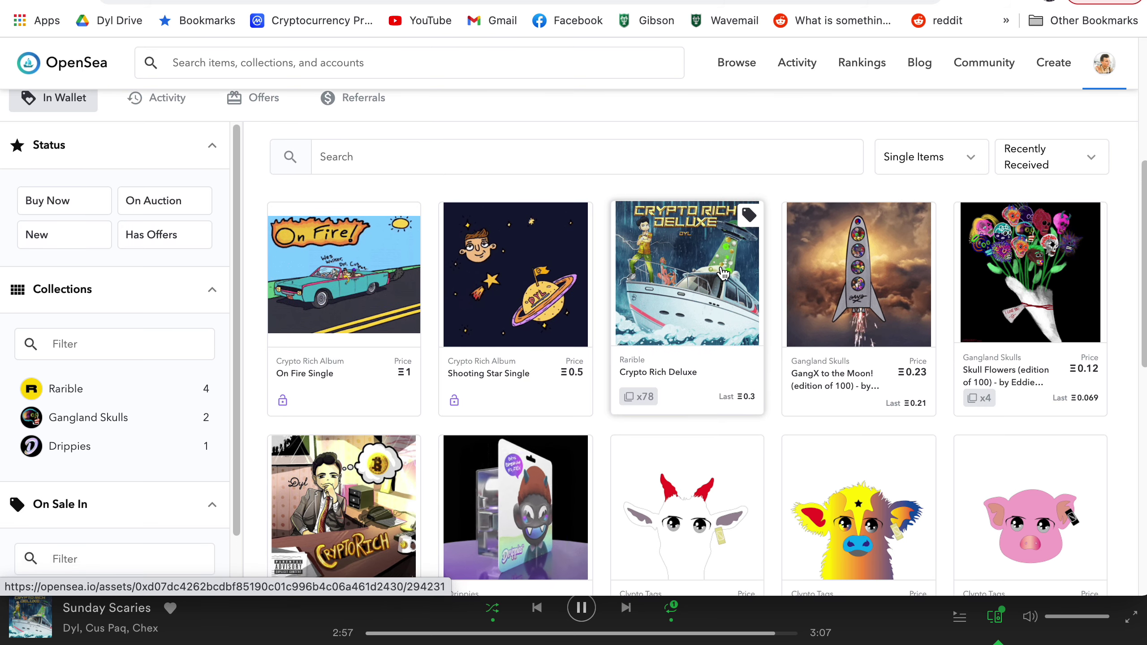
pyautogui.scroll(-1, 723, 274)
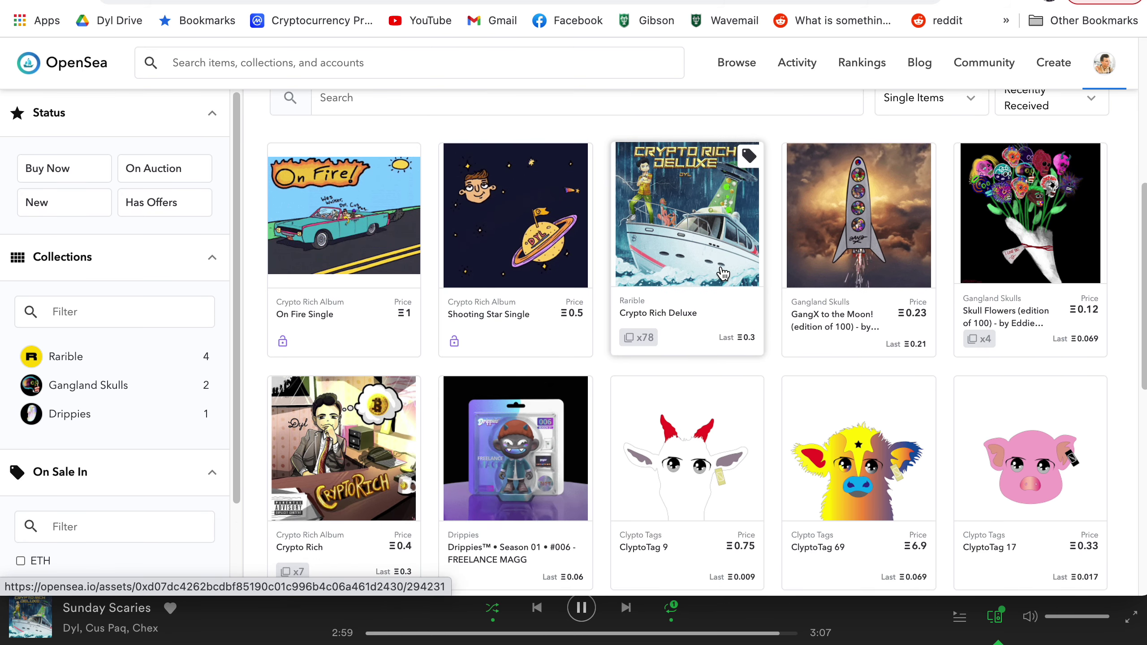
pyautogui.scroll(1, 723, 273)
pyautogui.scroll(4, 723, 274)
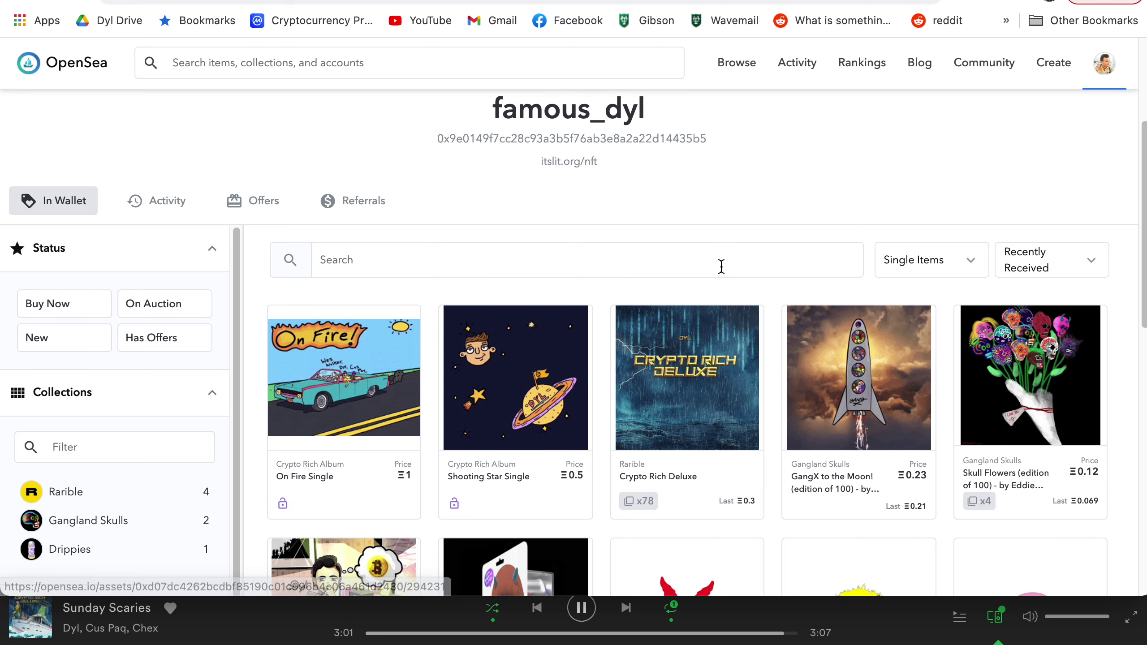
pyautogui.scroll(4, 693, 263)
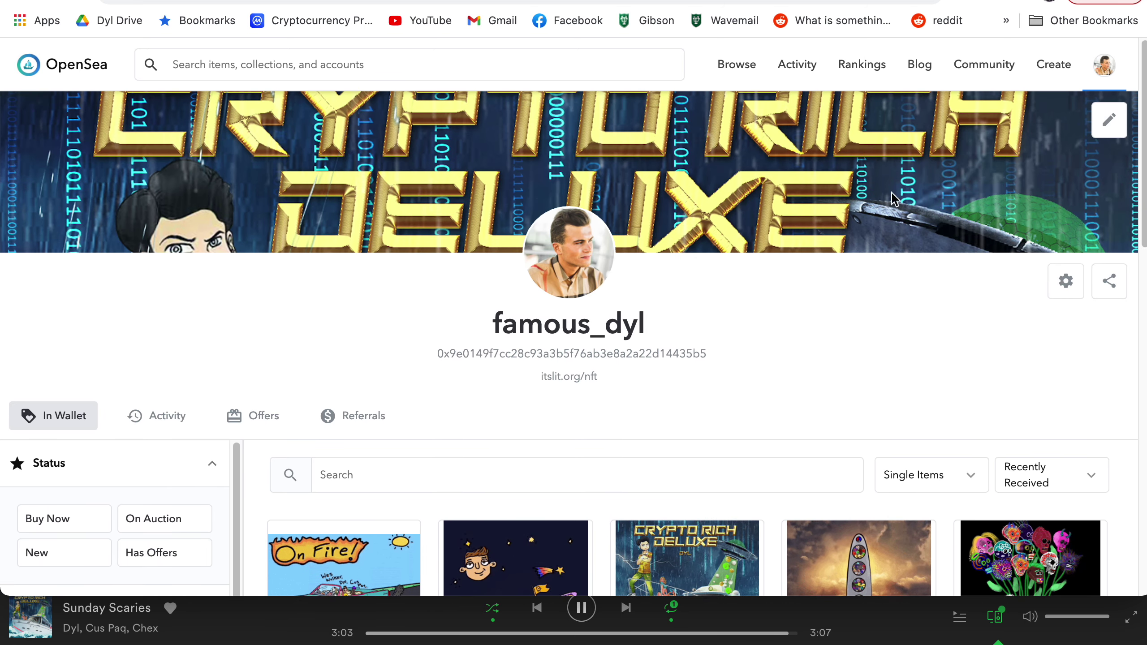
pyautogui.moveTo(1052, 96)
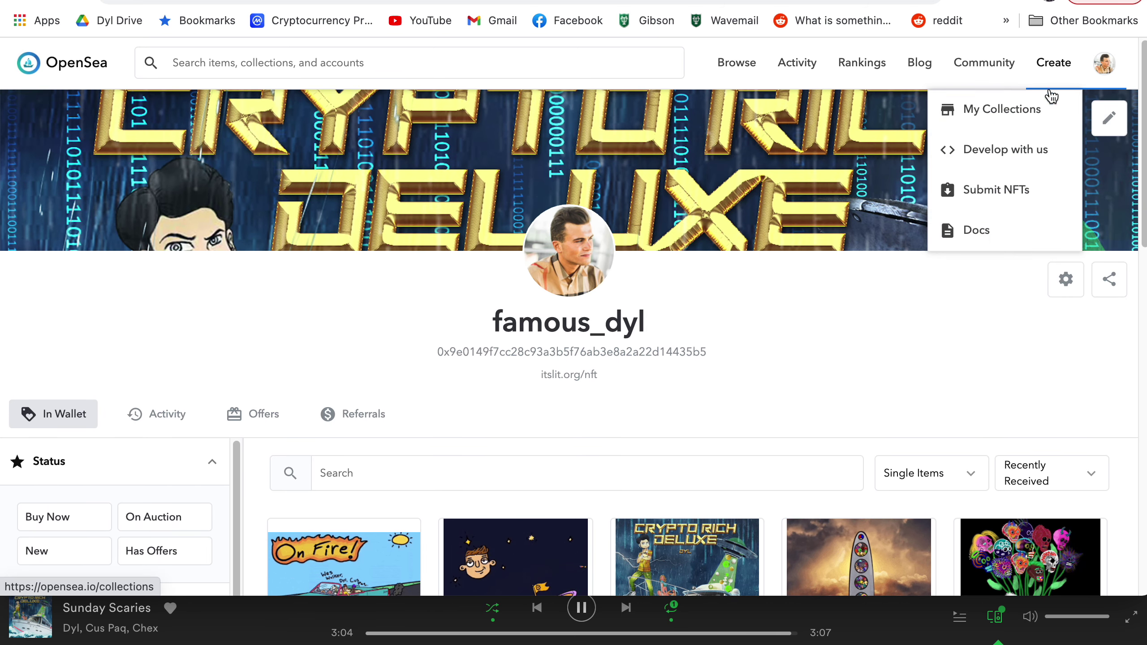
# - Go to My Collections, view Crypto Rich Album, and return to the collections list
pyautogui.click(1028, 118)
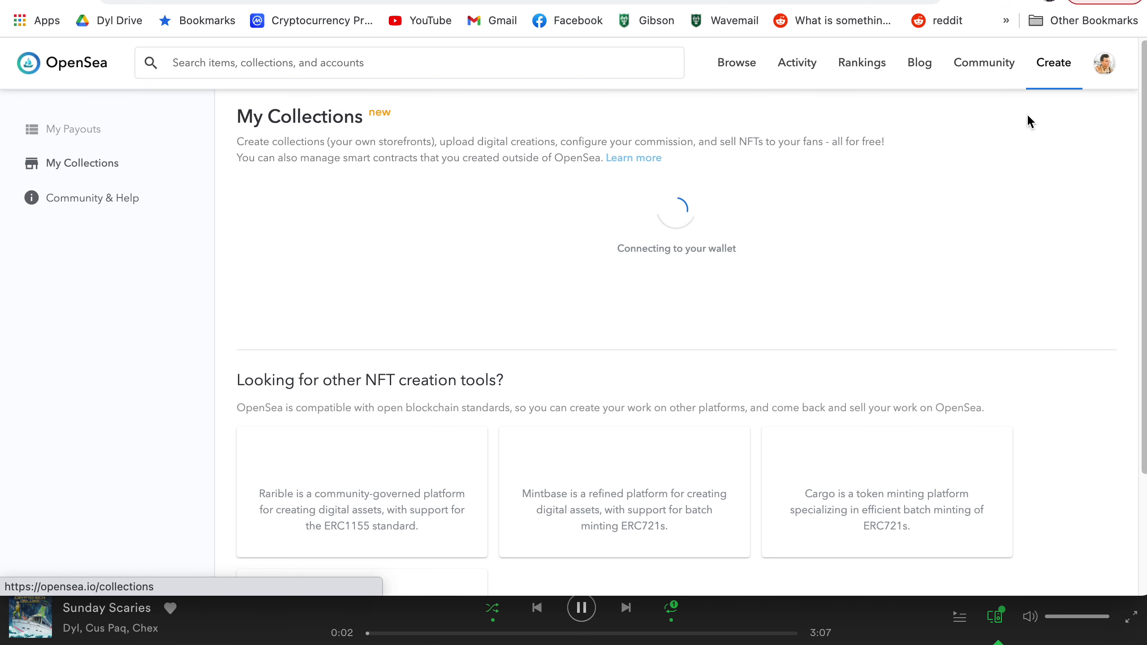
pyautogui.click(557, 206)
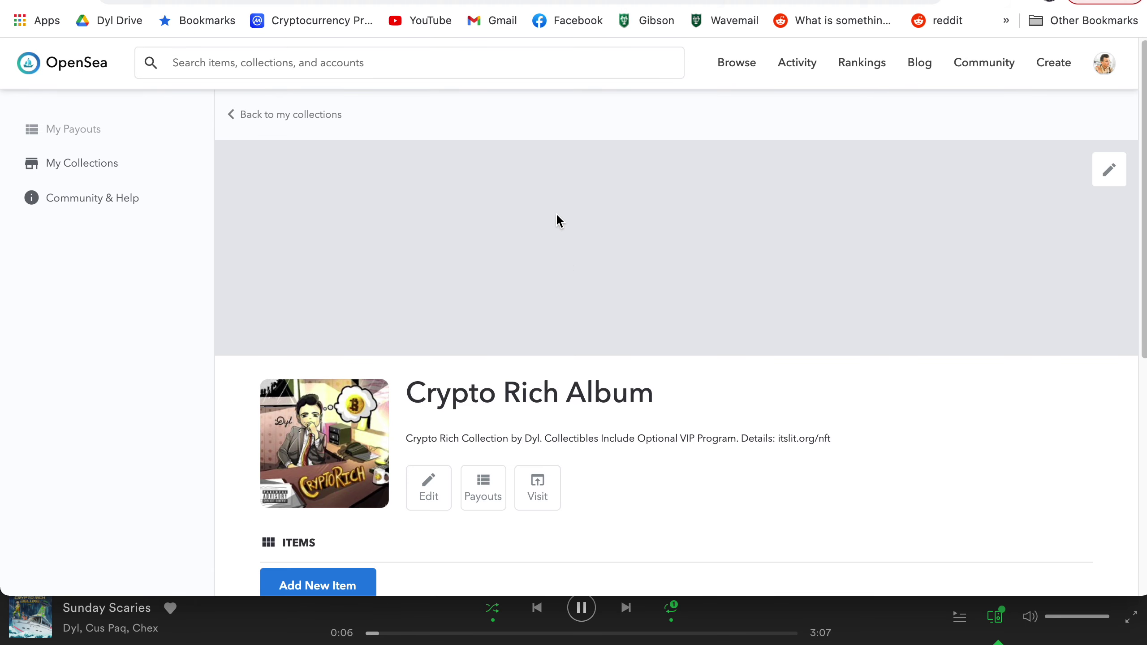
pyautogui.moveTo(1050, 76)
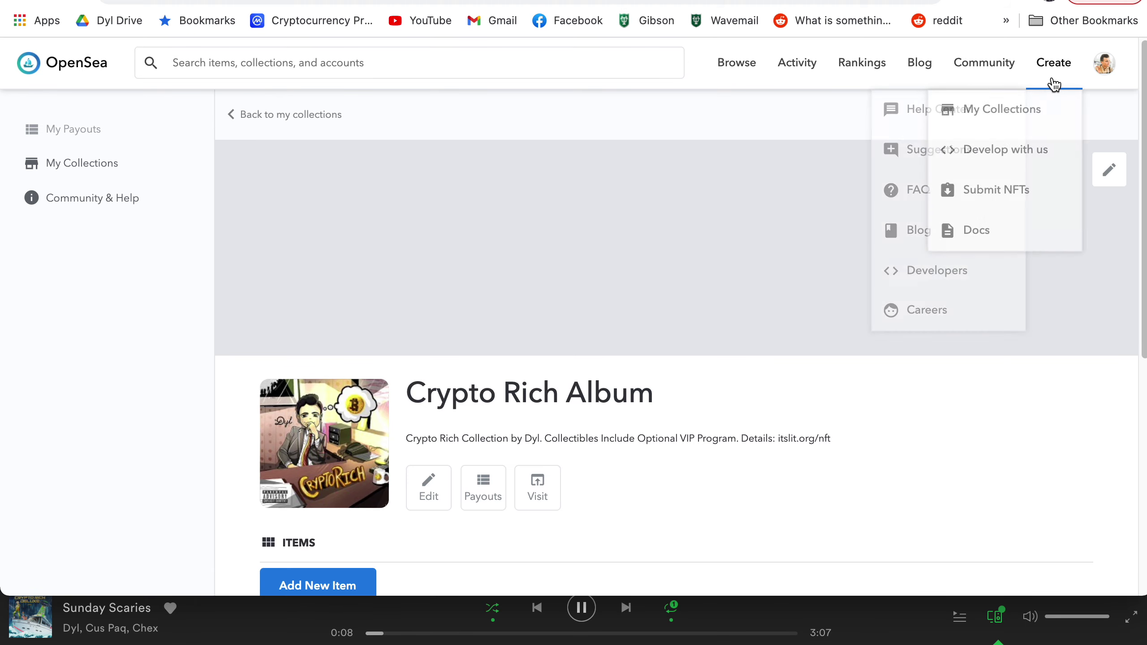
pyautogui.click(1006, 118)
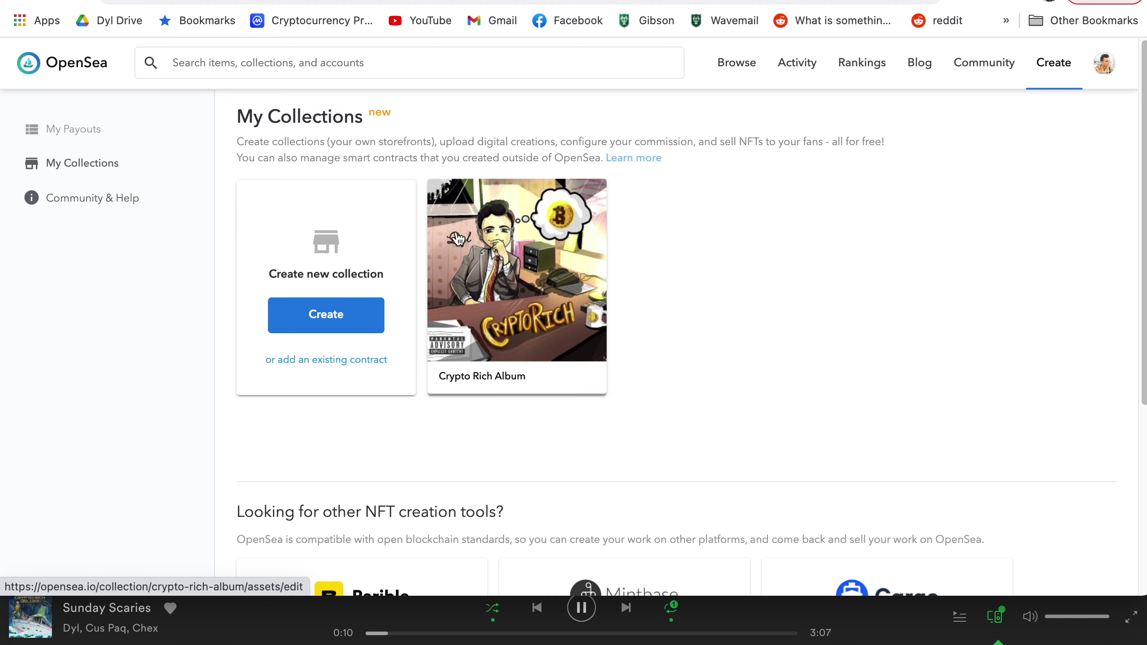
# - Try creating a new collection with empty fields, then close the form unsaved
pyautogui.click(292, 328)
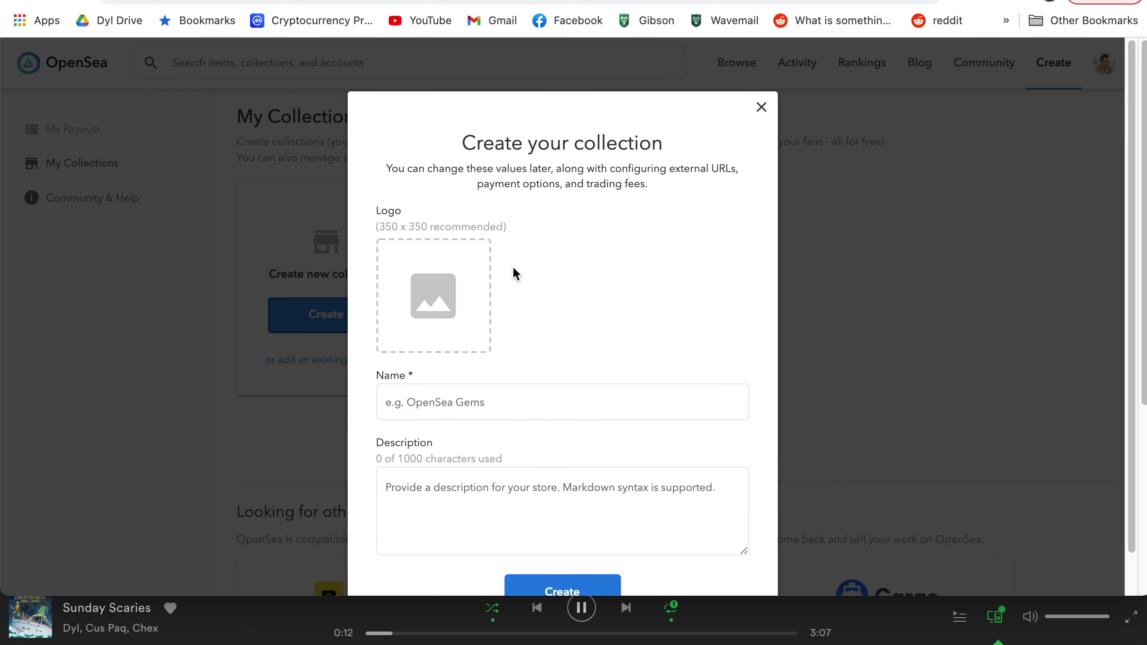
pyautogui.scroll(-2, 533, 242)
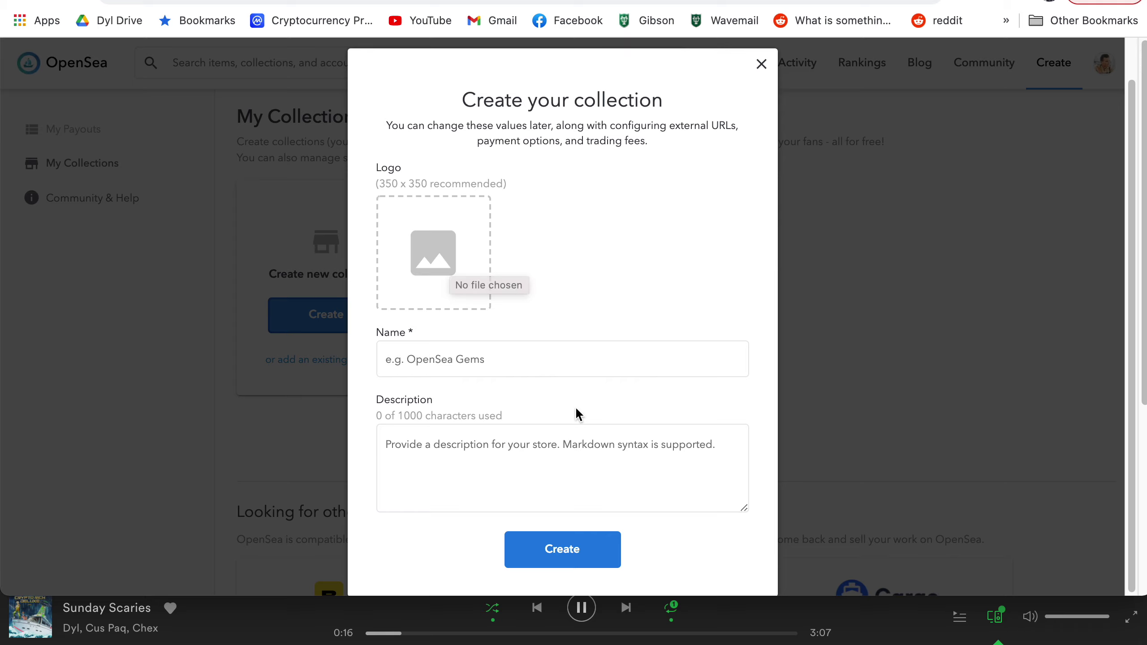
pyautogui.scroll(1, 556, 474)
pyautogui.click(567, 571)
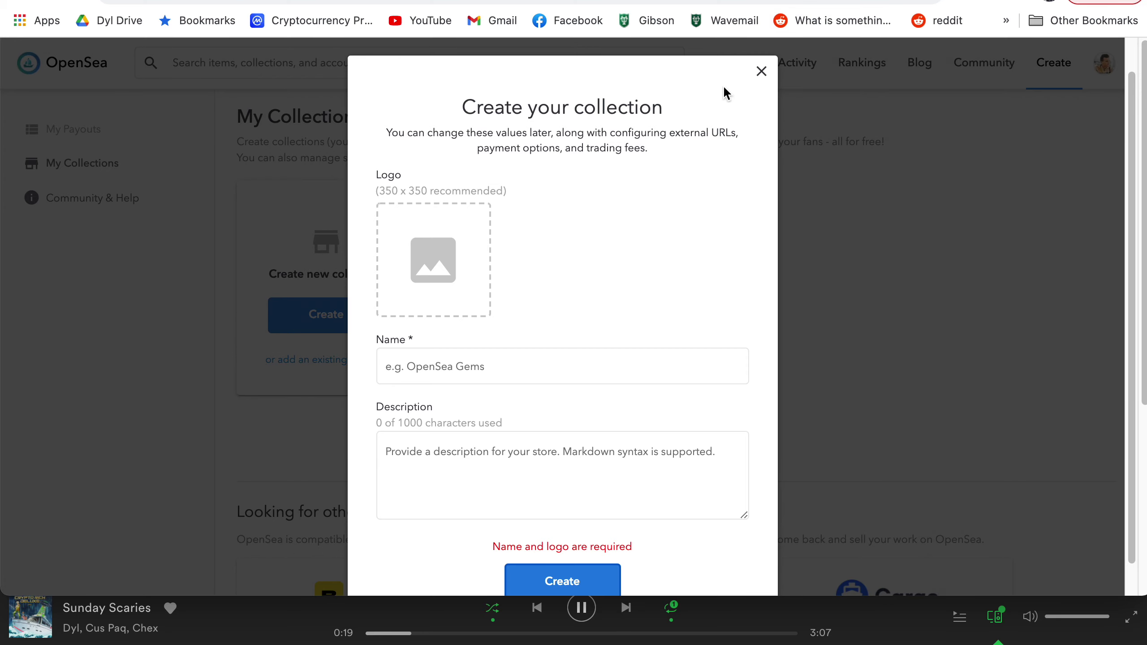
pyautogui.click(761, 78)
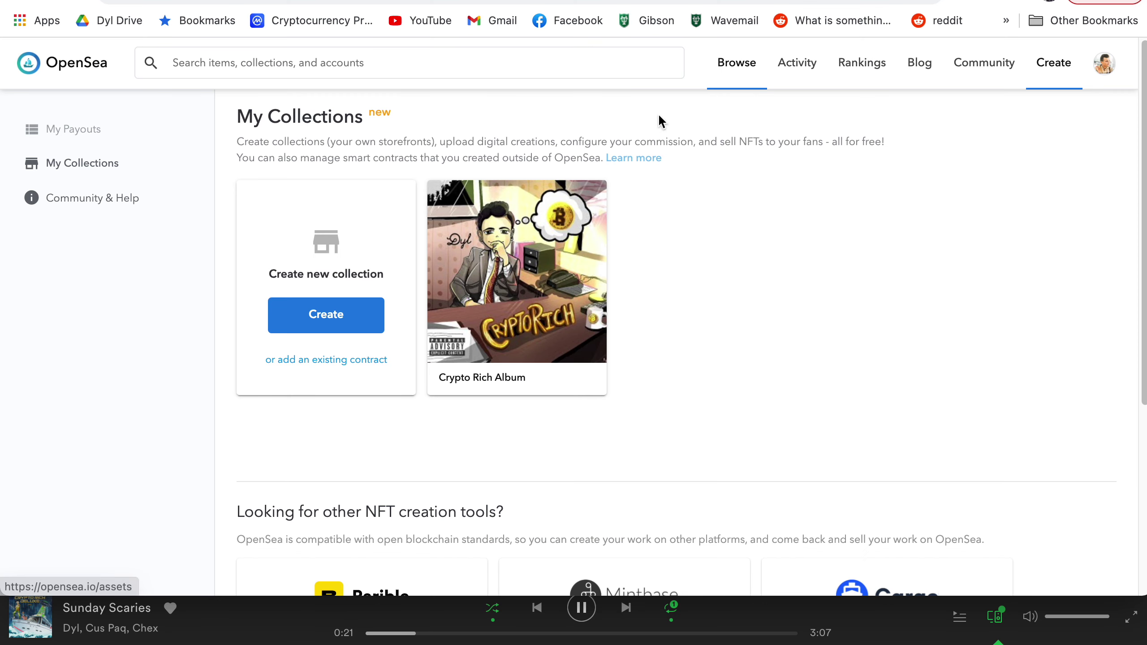
# - Open Crypto Rich Album and scroll to its On Fire Single, Shooting Star Single and Crypto Rich items
pyautogui.click(505, 253)
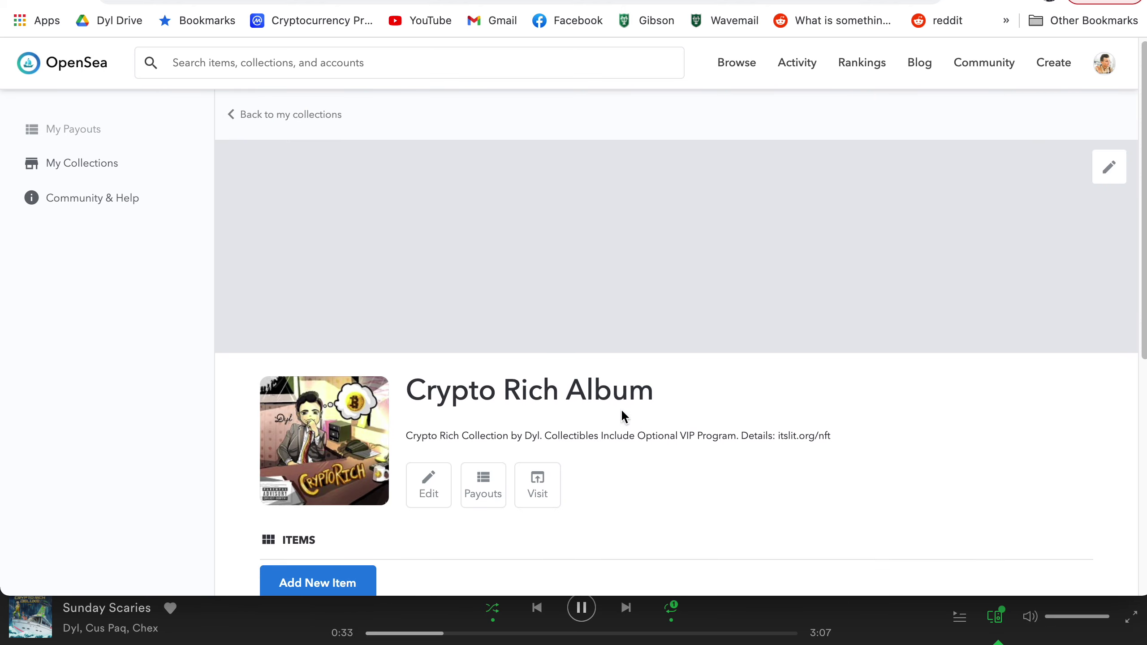
pyautogui.scroll(-2, 621, 411)
pyautogui.scroll(2, 622, 411)
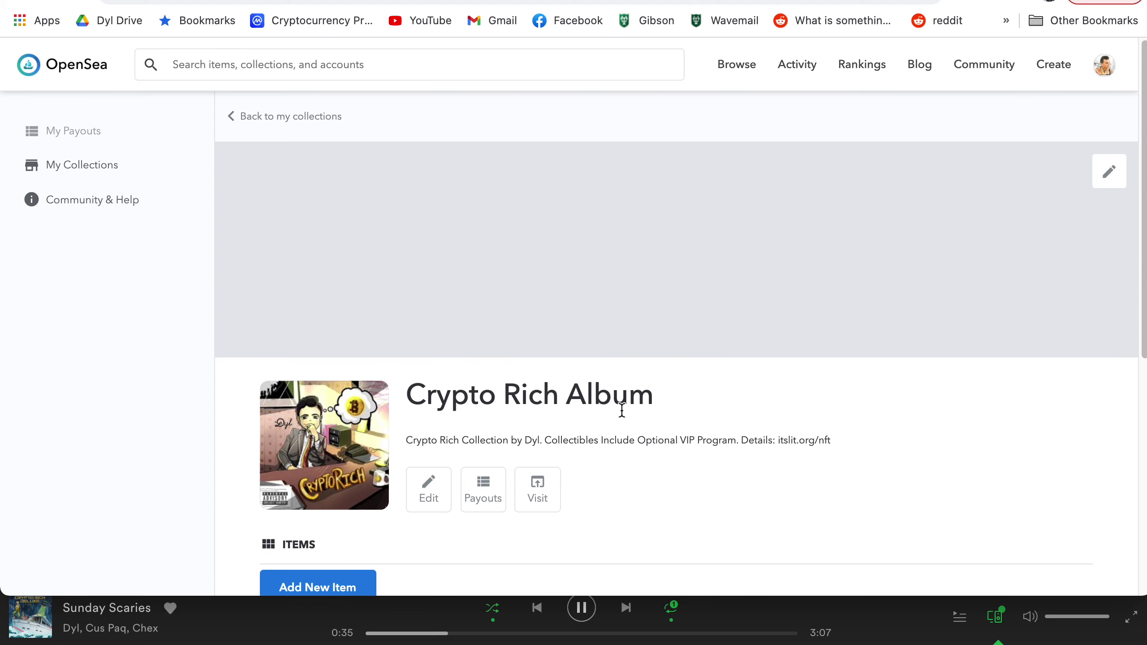
pyautogui.scroll(-2, 622, 410)
pyautogui.scroll(-5, 621, 411)
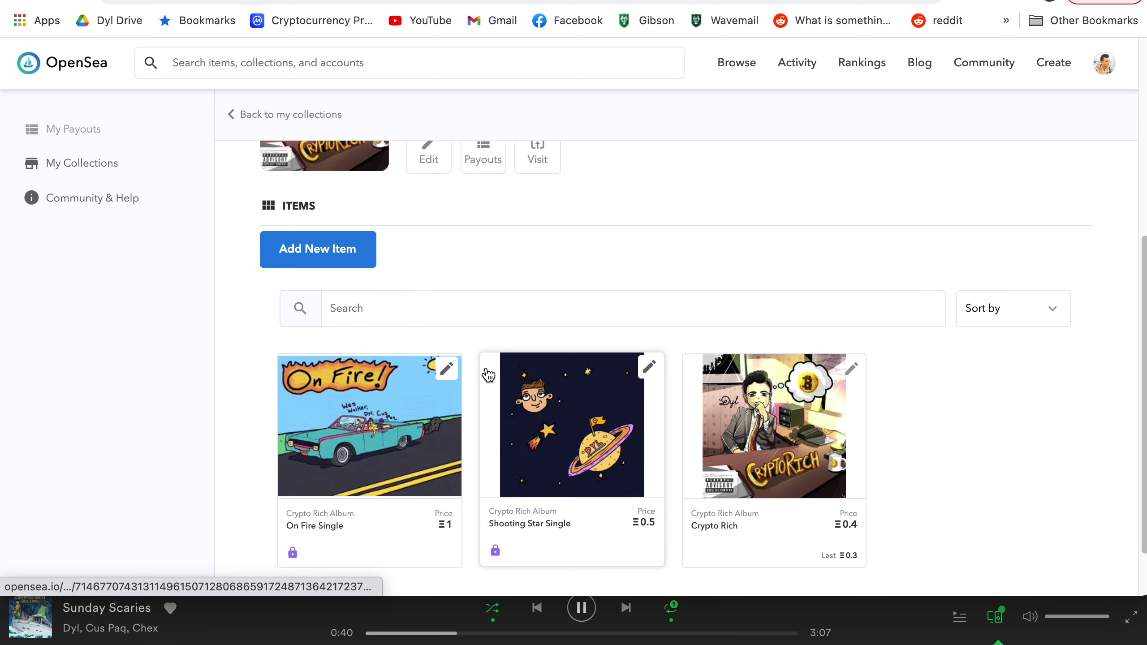
pyautogui.scroll(-1, 518, 361)
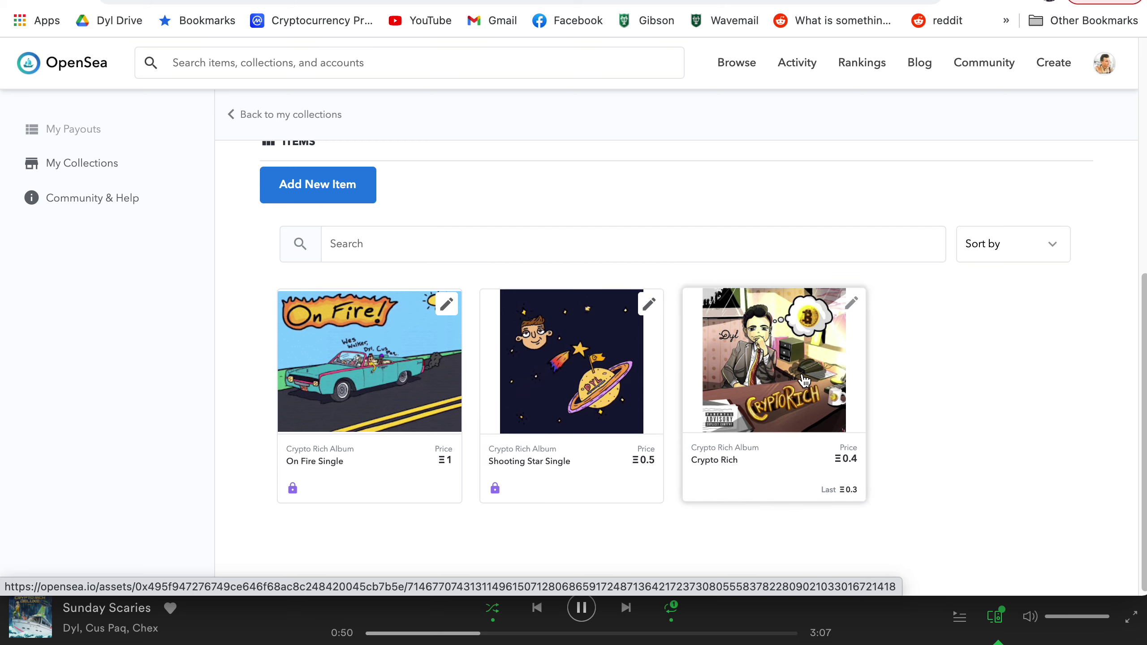
pyautogui.click(365, 195)
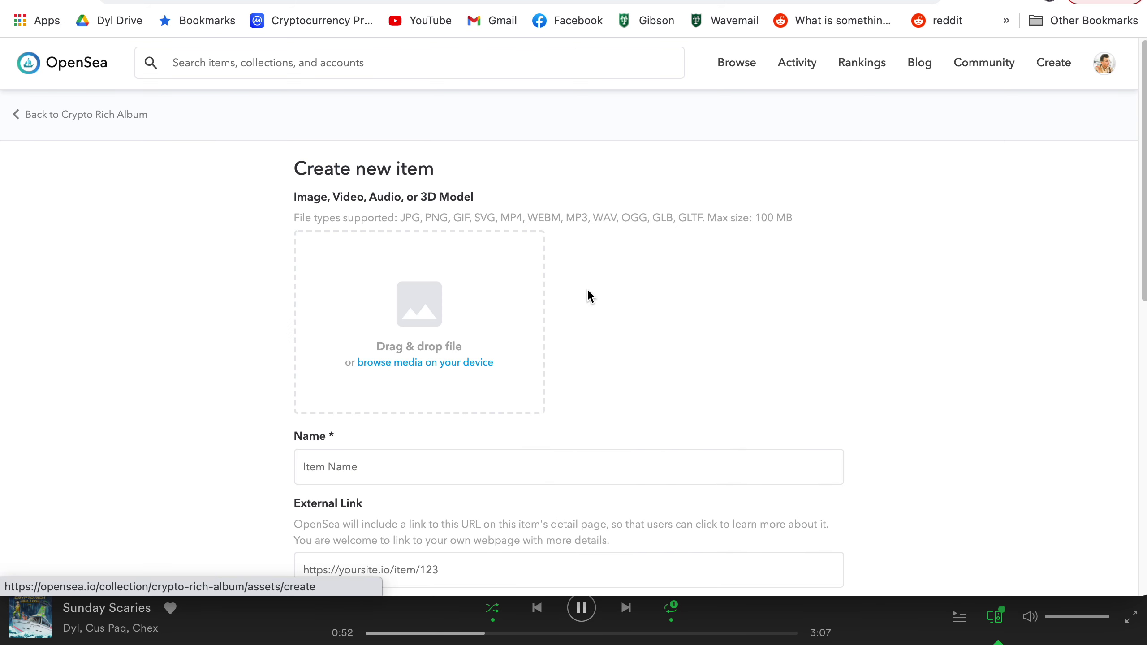
pyautogui.scroll(-1, 580, 262)
pyautogui.scroll(-2, 581, 259)
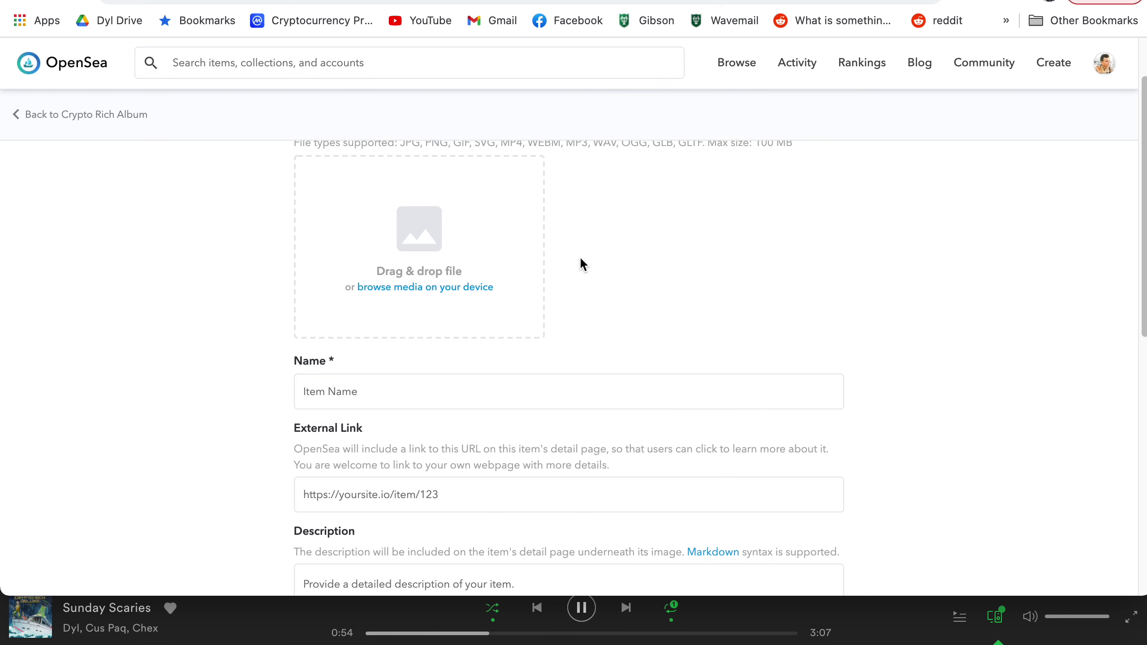
pyautogui.scroll(2, 582, 259)
pyautogui.scroll(1, 581, 259)
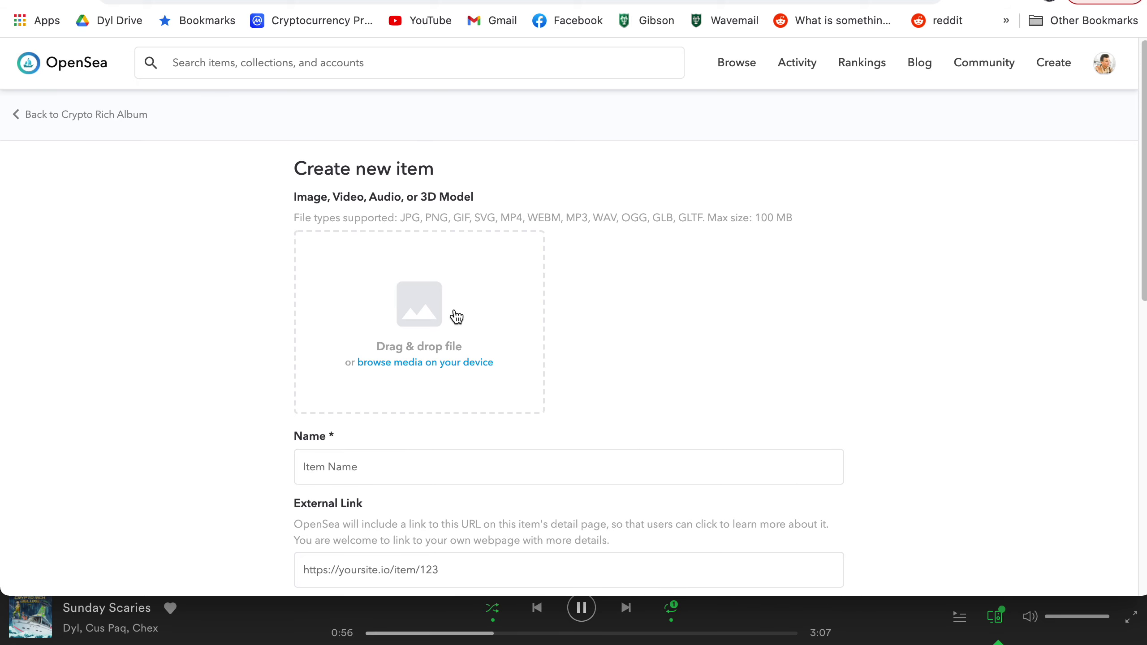
pyautogui.scroll(-1, 514, 254)
pyautogui.scroll(-5, 499, 312)
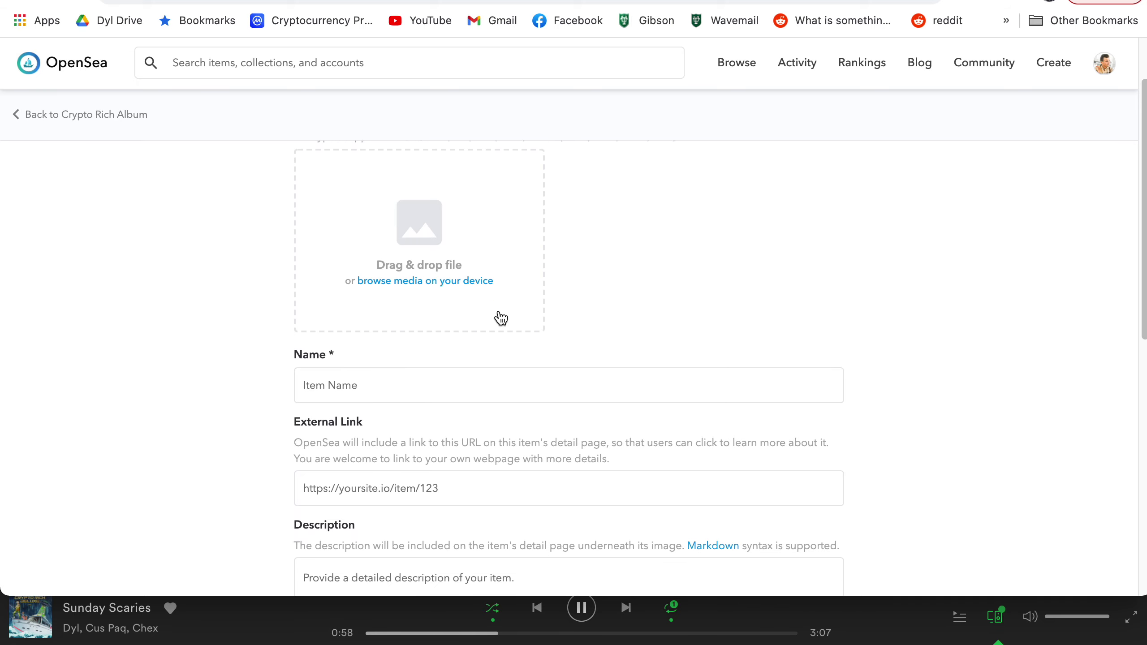
pyautogui.scroll(-2, 498, 311)
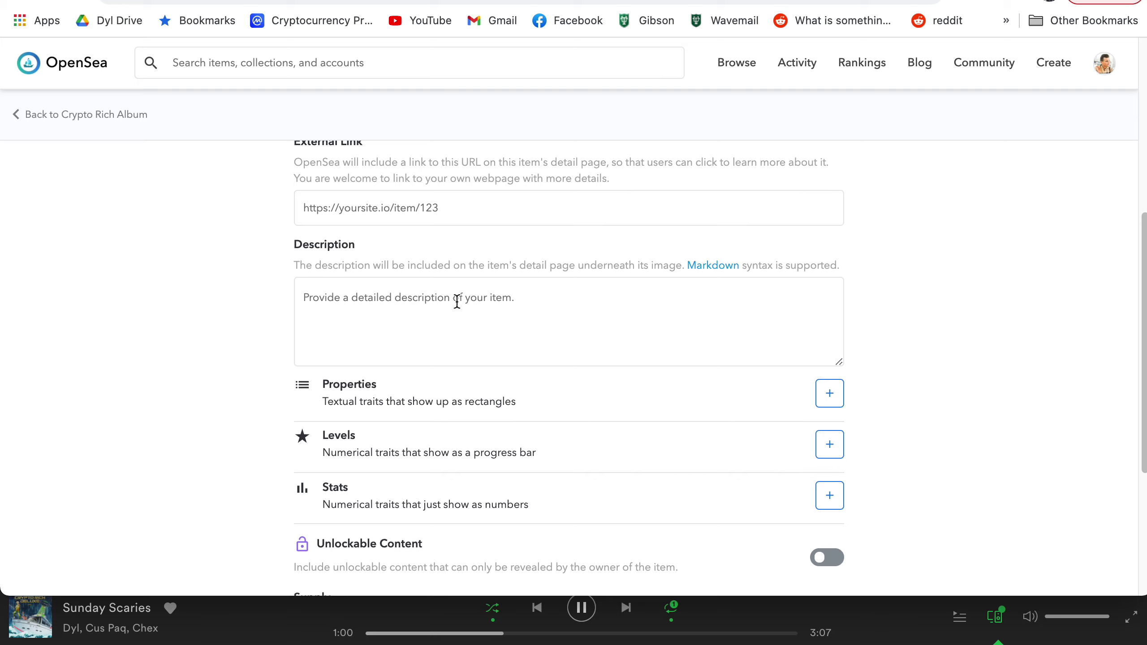
pyautogui.scroll(-3, 505, 264)
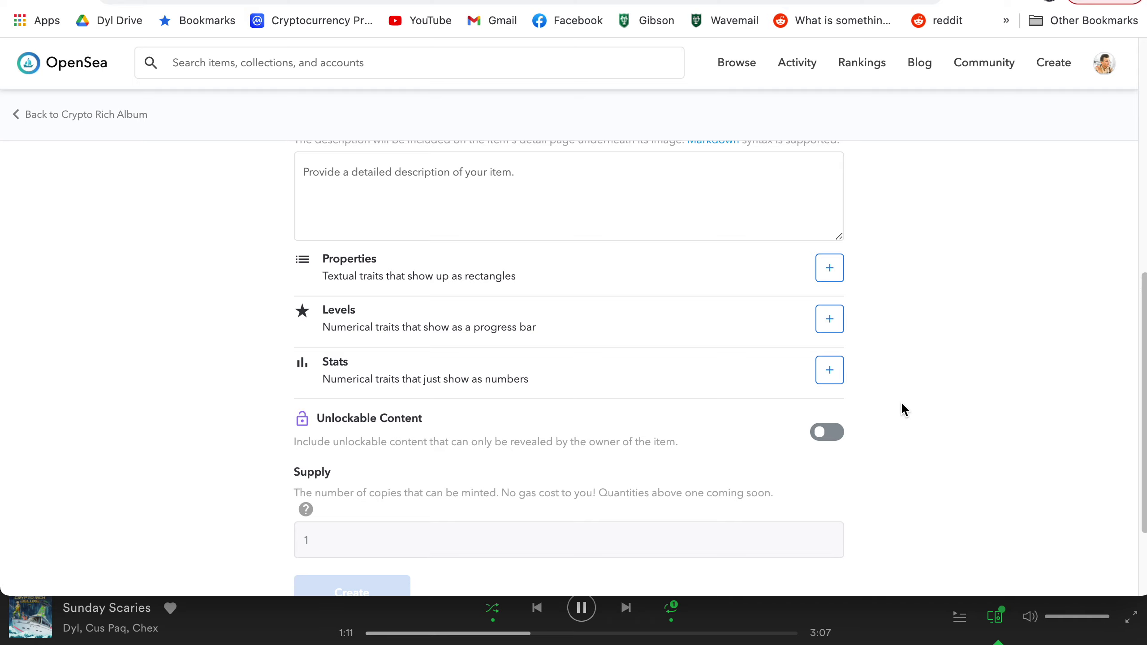
# - Turn on Unlockable Content for the new item and click into its content box
pyautogui.click(827, 432)
pyautogui.scroll(-2, 949, 309)
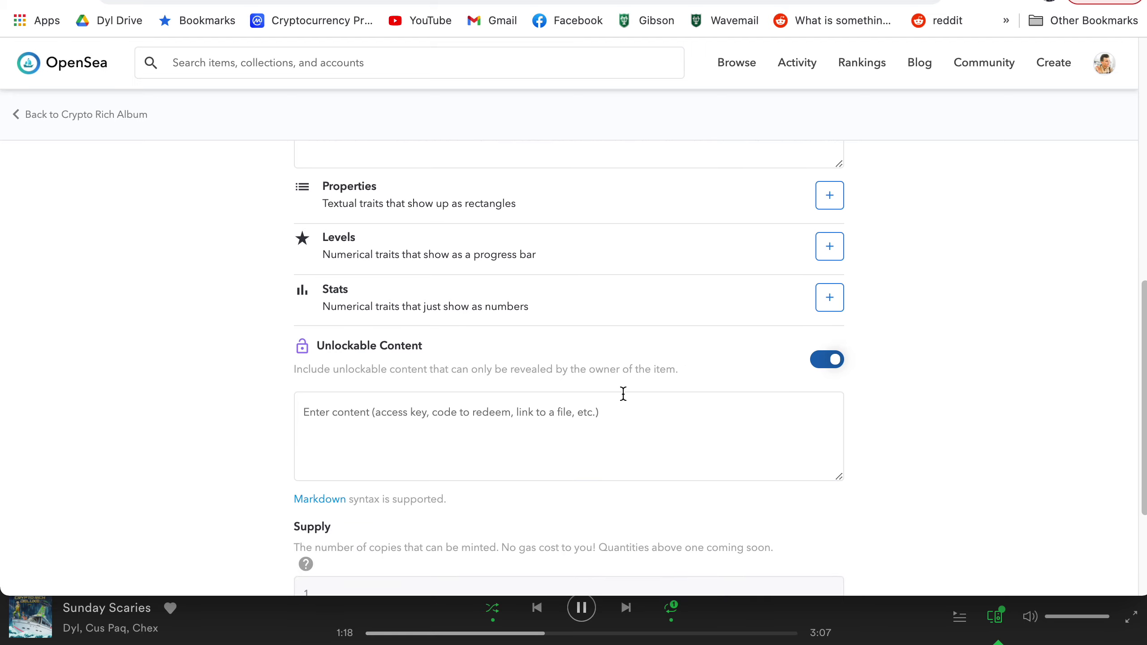
pyautogui.click(609, 406)
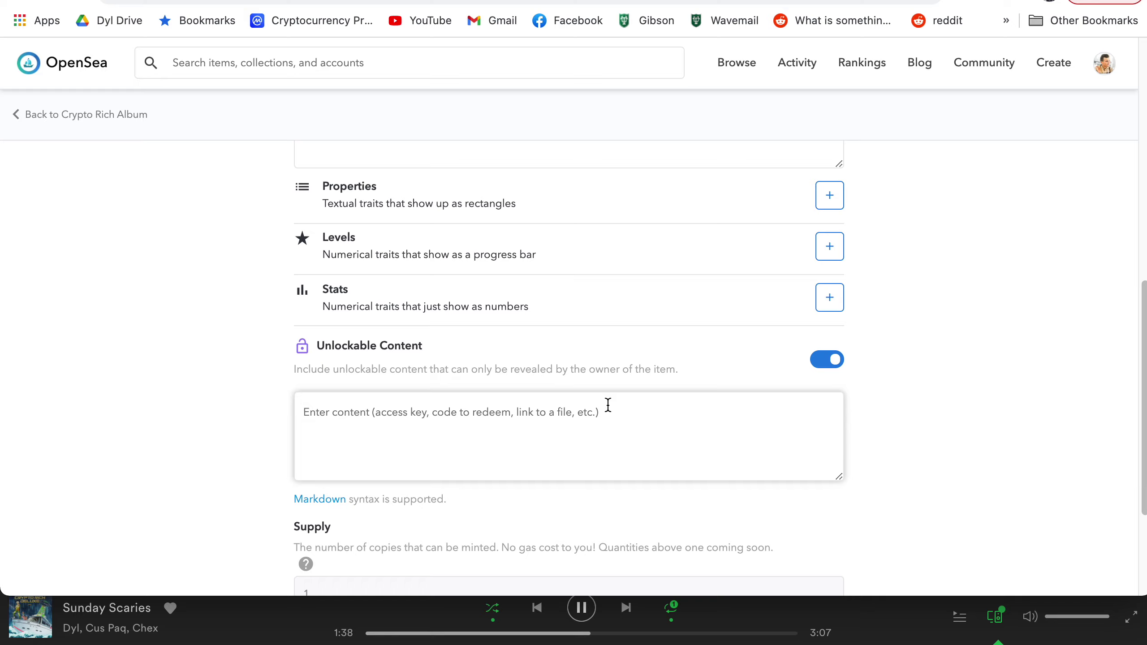
# - Look over the rest of the new-item form, then go back to Crypto Rich Album
pyautogui.scroll(-3, 609, 405)
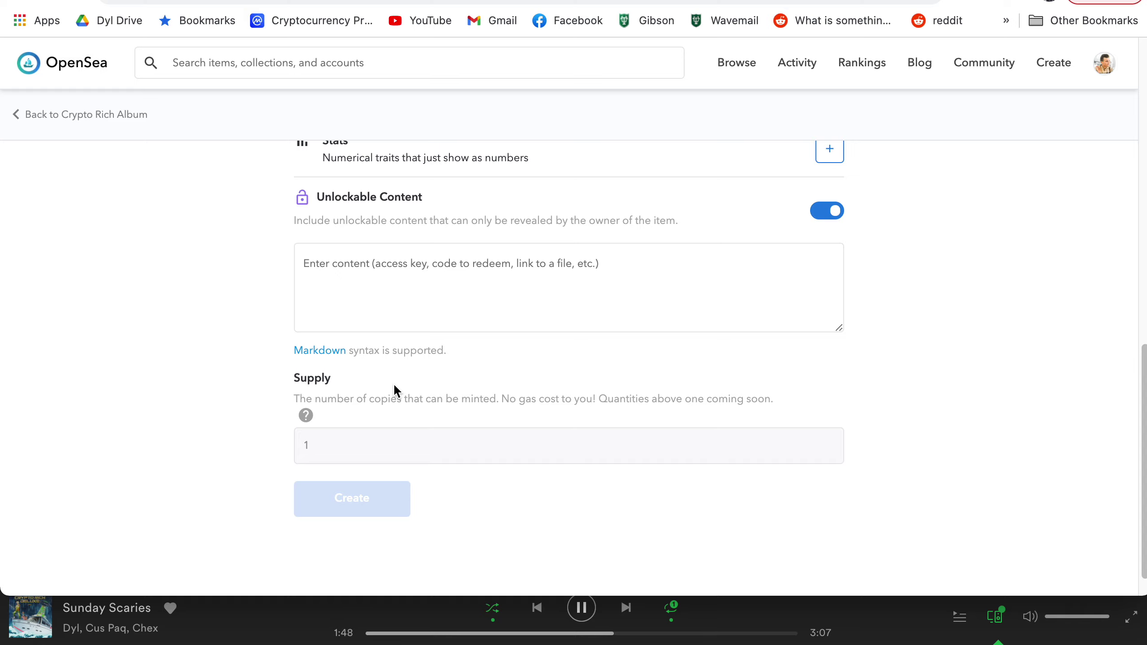
pyautogui.scroll(1, 394, 389)
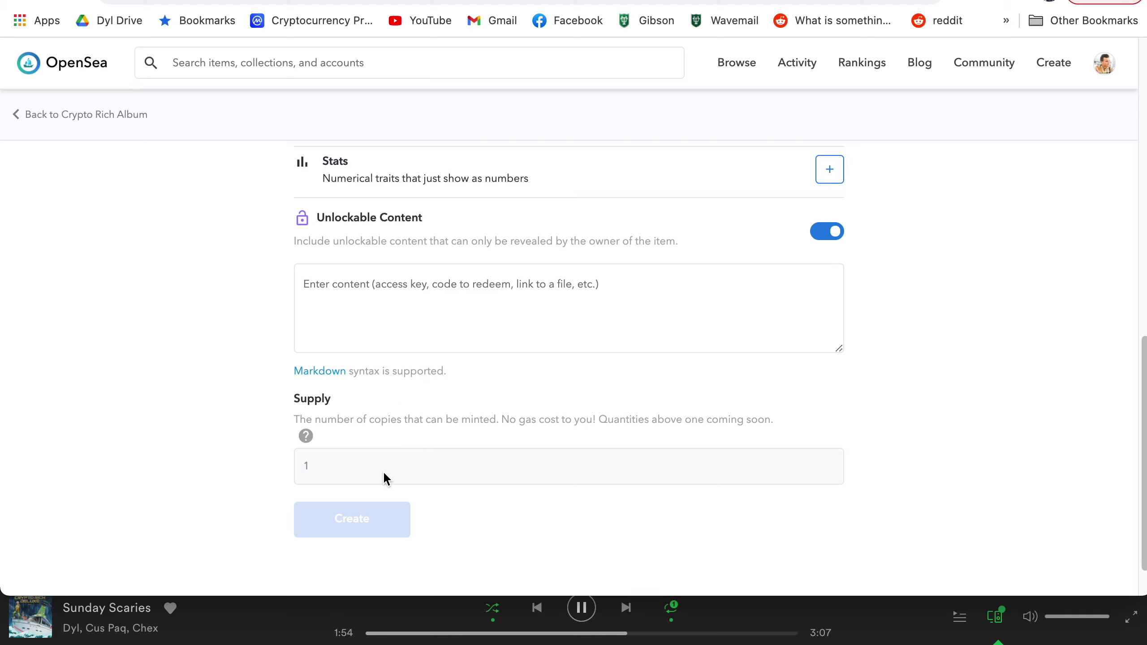
pyautogui.scroll(5, 382, 471)
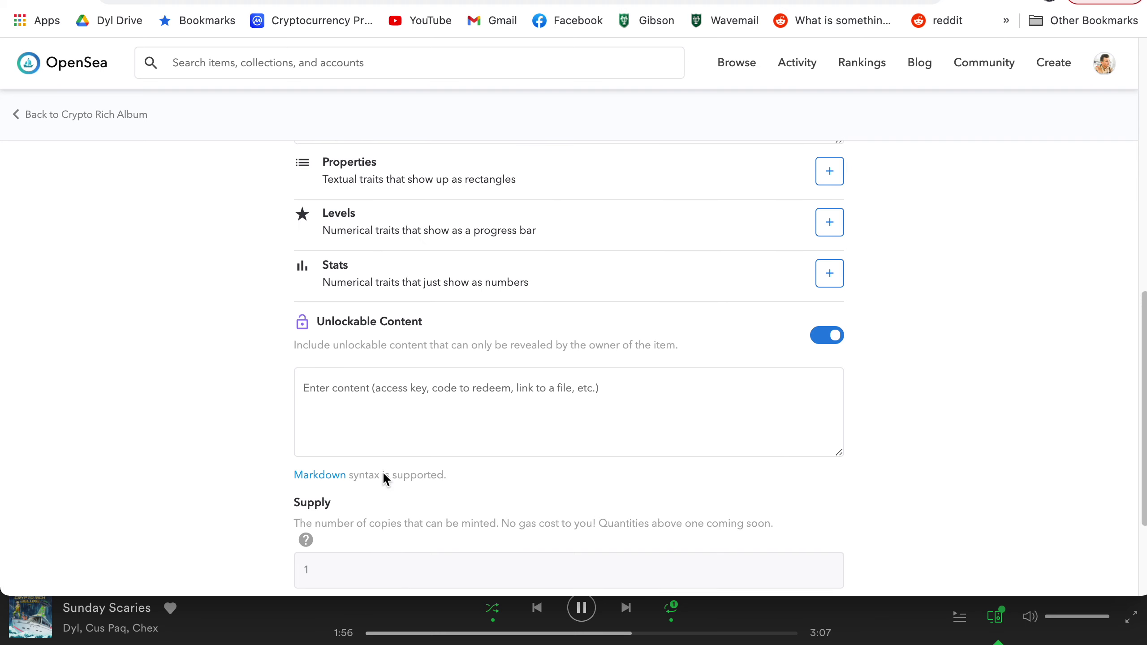
pyautogui.scroll(10, 381, 472)
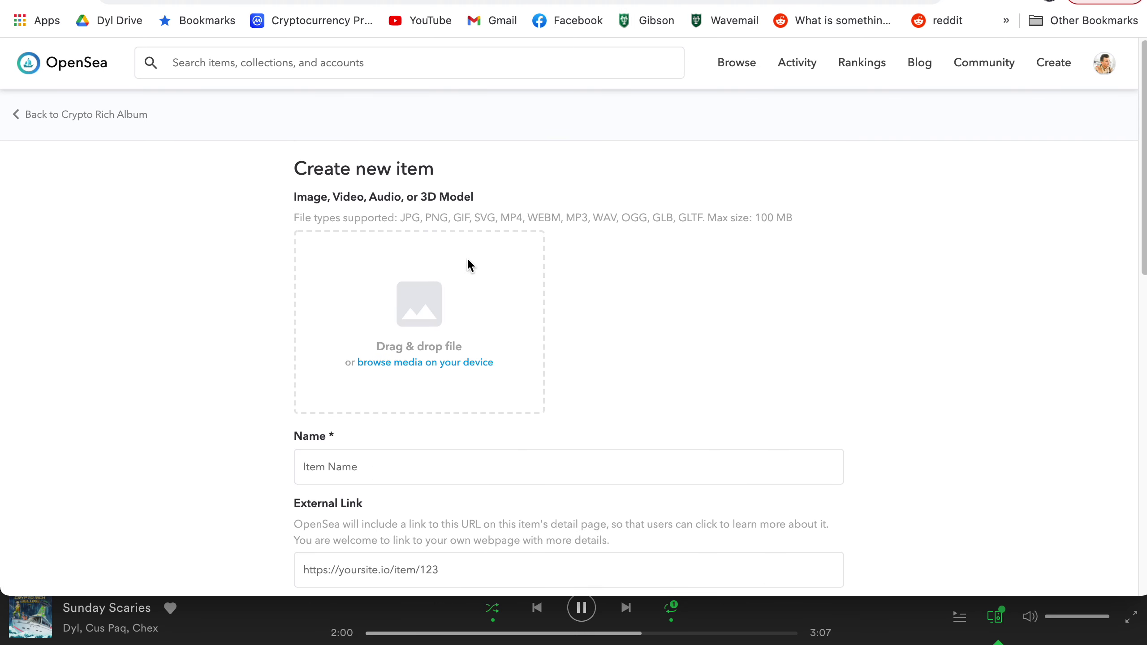
pyautogui.click(85, 116)
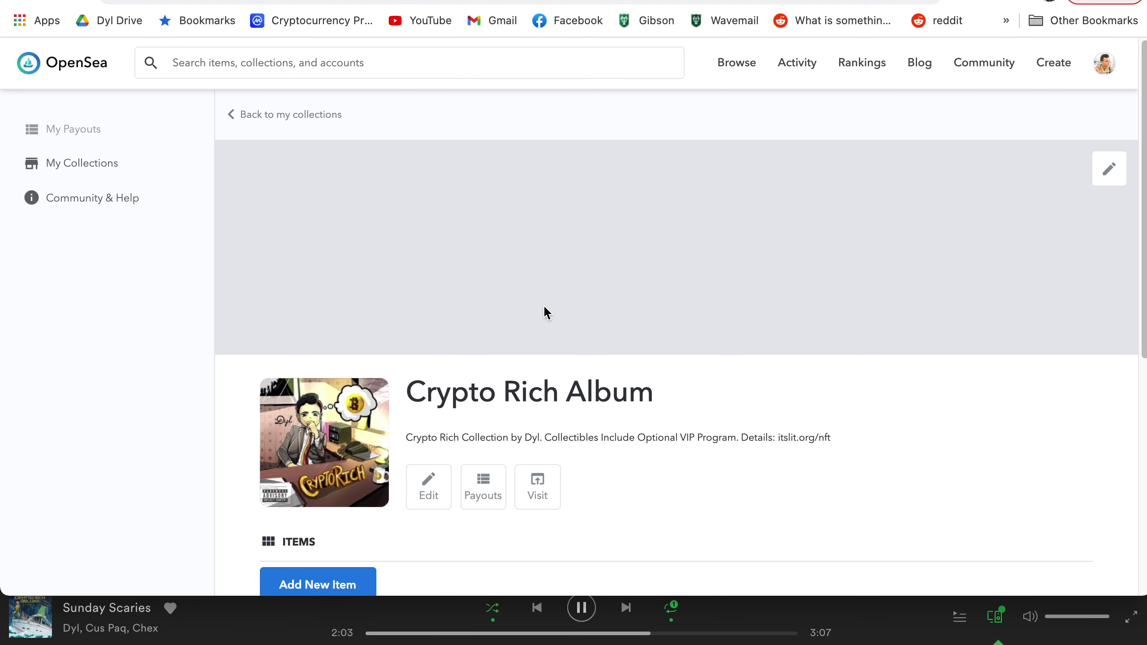
# - Open the Crypto Rich item page, priced at 0.4 ETH with 10 total
pyautogui.scroll(-6, 543, 305)
pyautogui.scroll(-3, 543, 305)
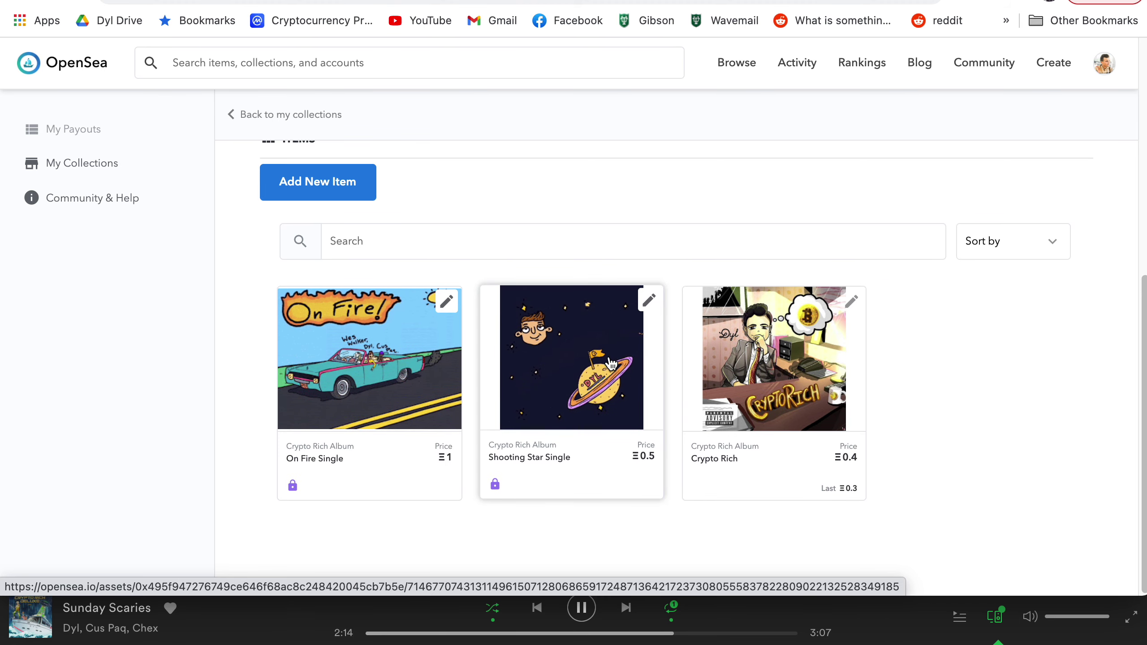
pyautogui.click(778, 357)
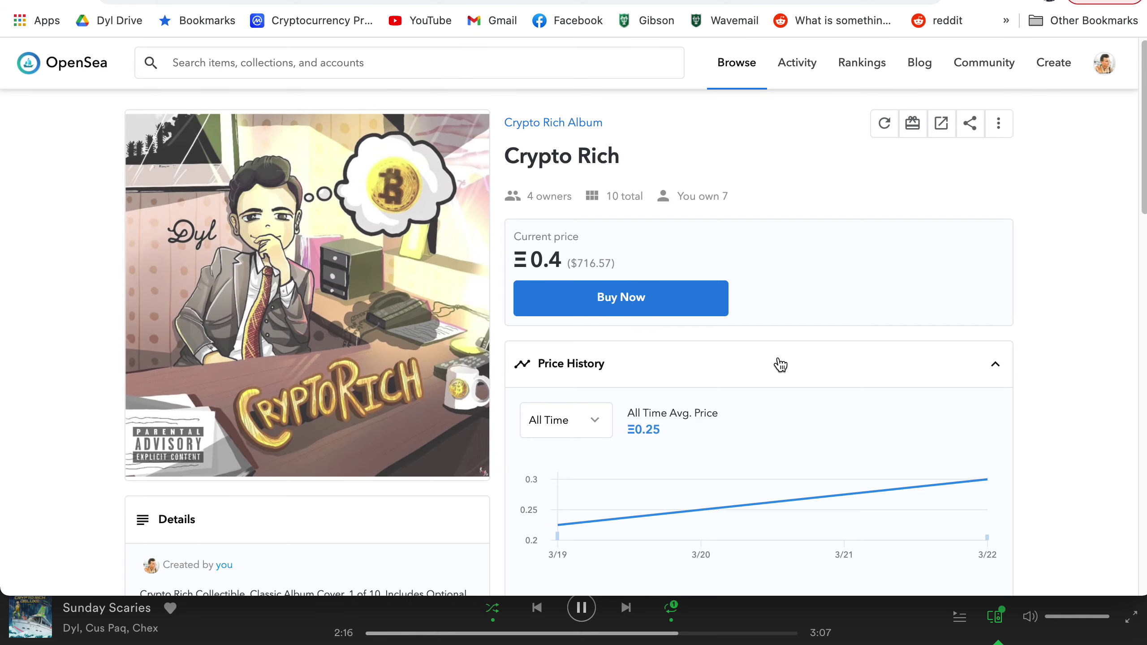
pyautogui.scroll(-1, 780, 364)
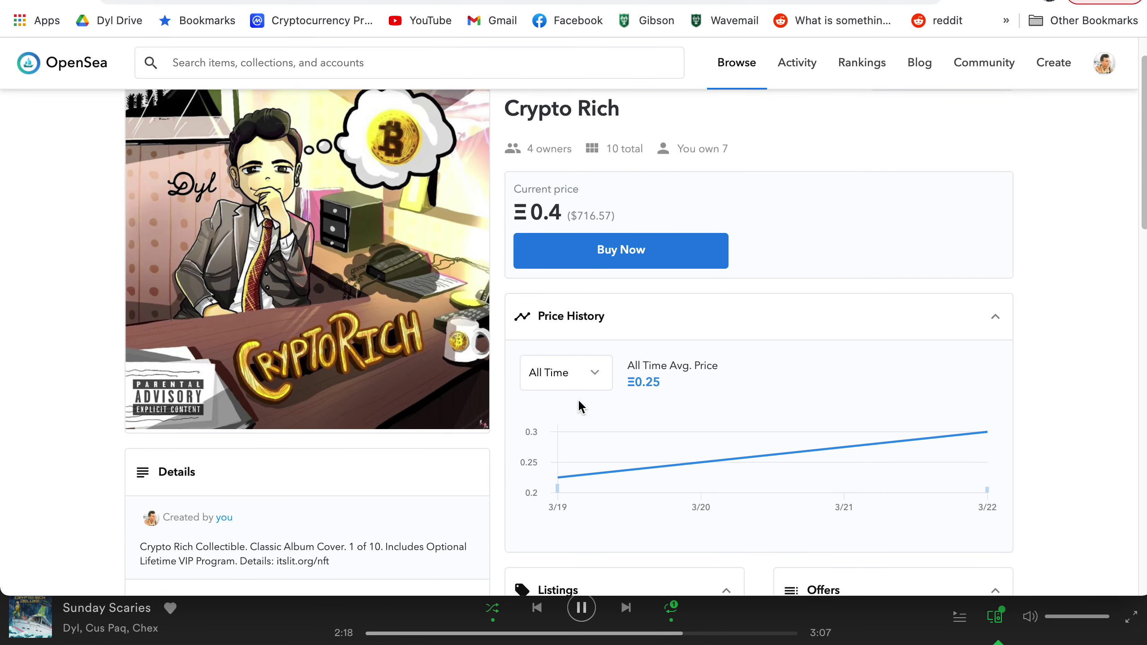
pyautogui.scroll(-1, 578, 410)
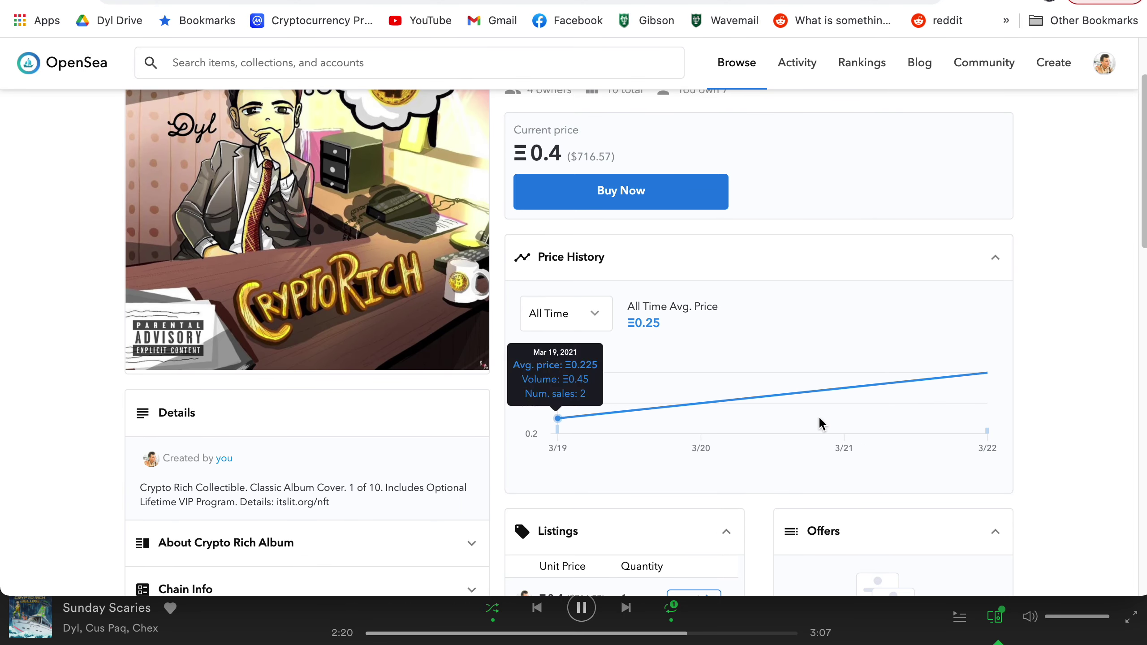
pyautogui.scroll(-2, 909, 410)
pyautogui.scroll(-2, 909, 479)
pyautogui.scroll(-4, 704, 436)
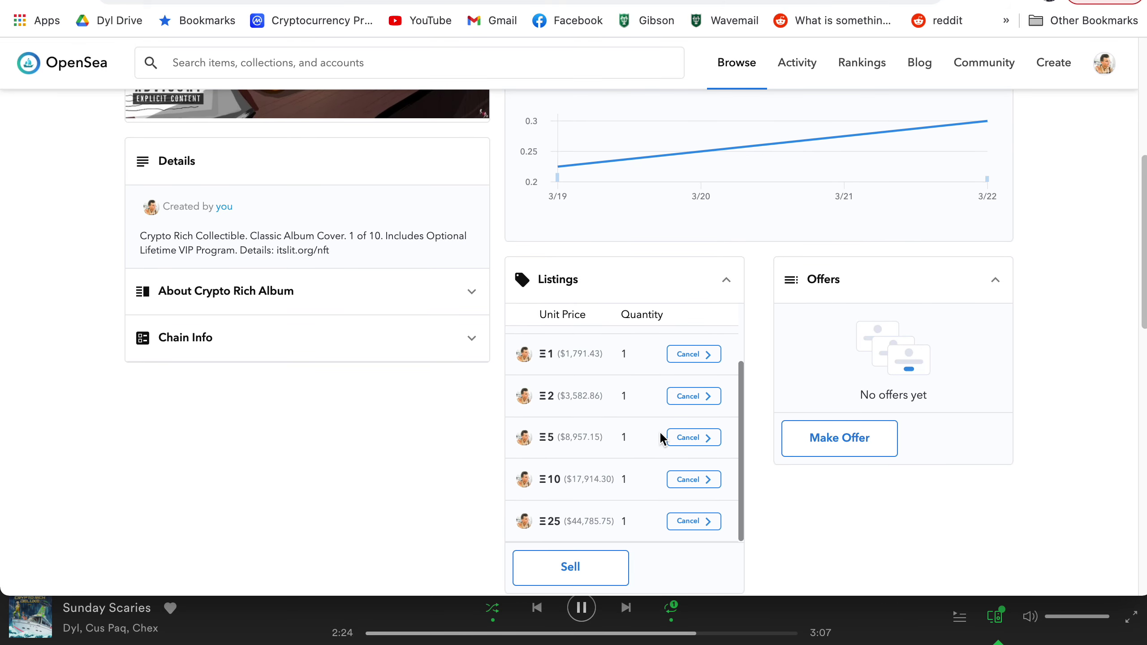
pyautogui.scroll(2, 654, 453)
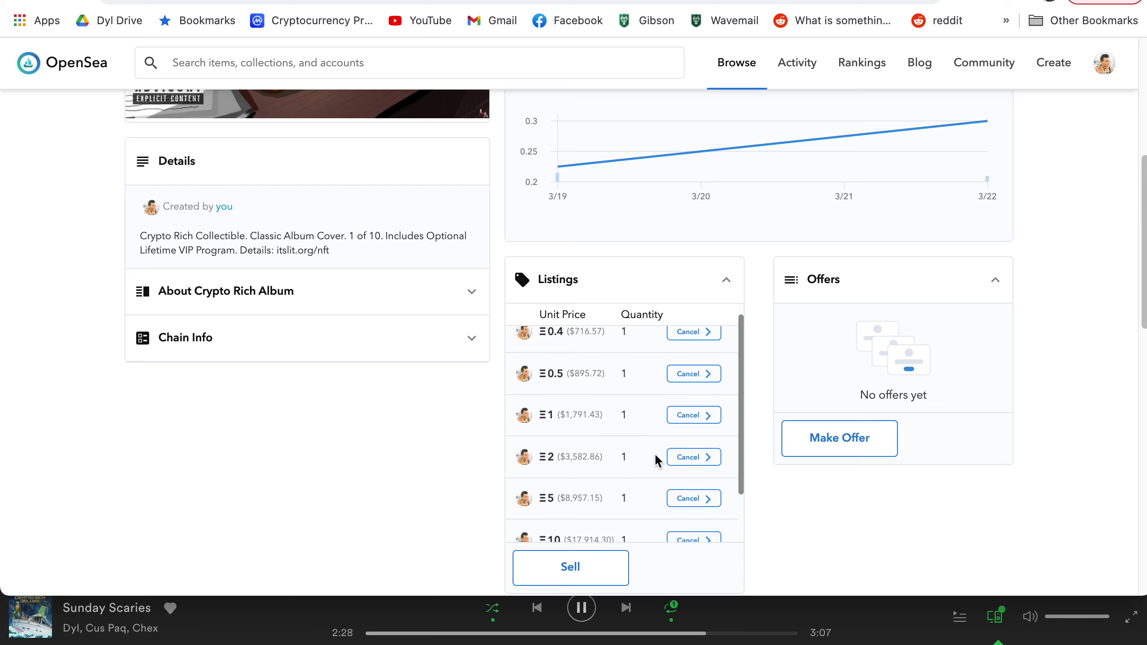
pyautogui.scroll(-1, 655, 453)
pyautogui.scroll(1, 654, 453)
pyautogui.scroll(1, 839, 495)
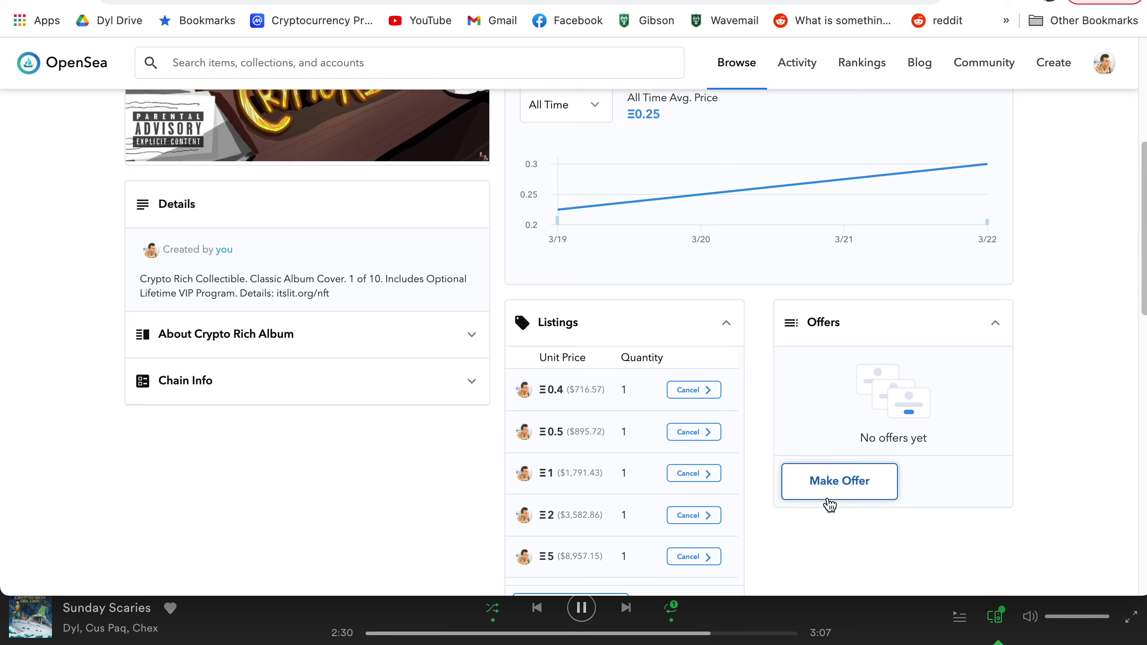
pyautogui.scroll(-1, 795, 485)
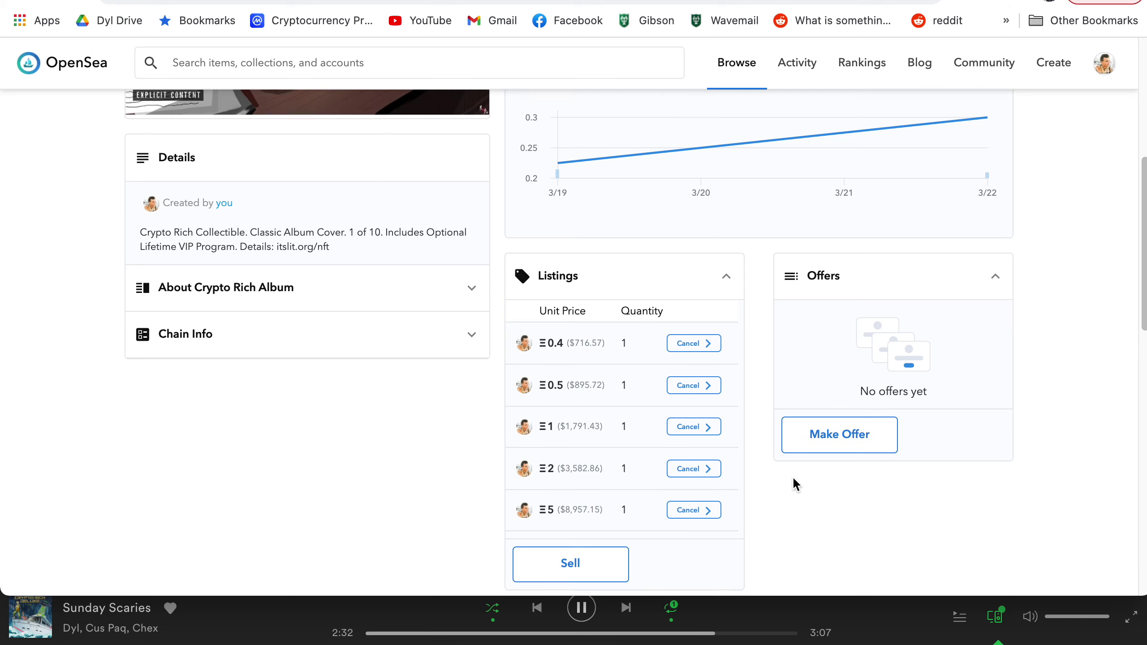
pyautogui.scroll(1, 653, 441)
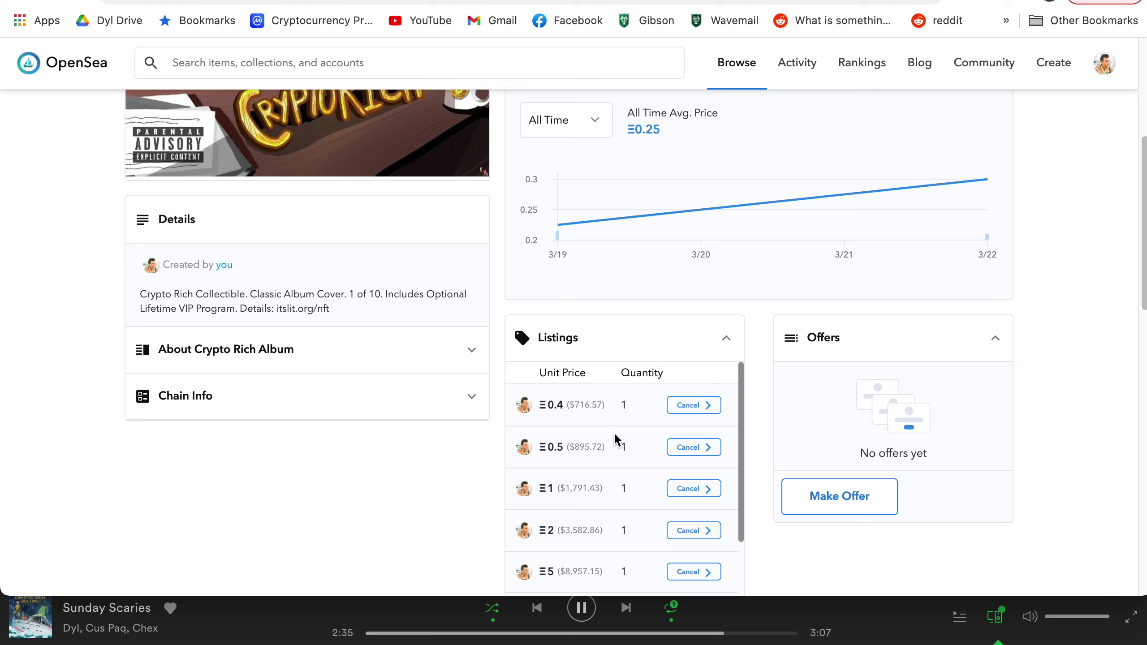
pyautogui.scroll(-2, 613, 432)
pyautogui.scroll(2, 603, 466)
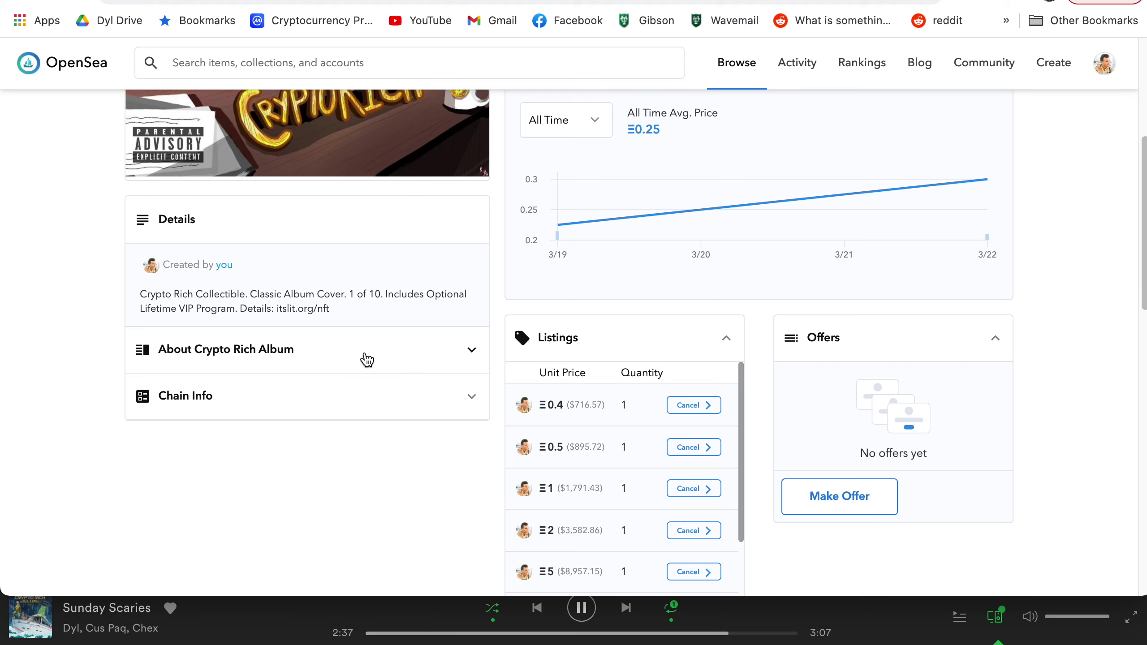
pyautogui.scroll(2, 338, 294)
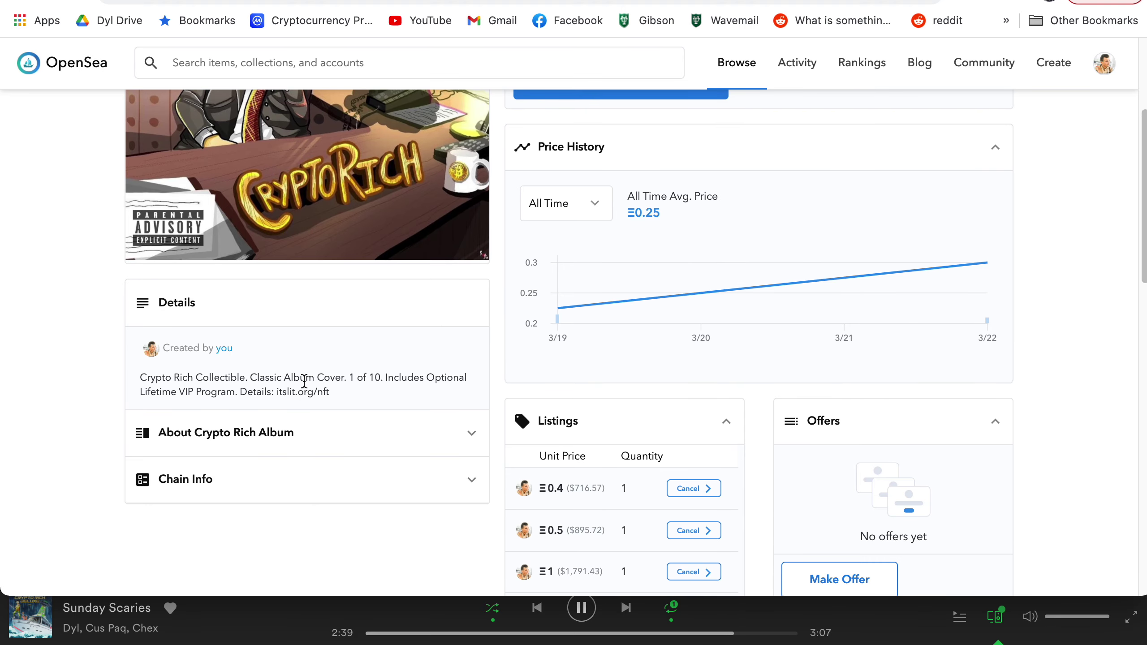
pyautogui.scroll(5, 345, 414)
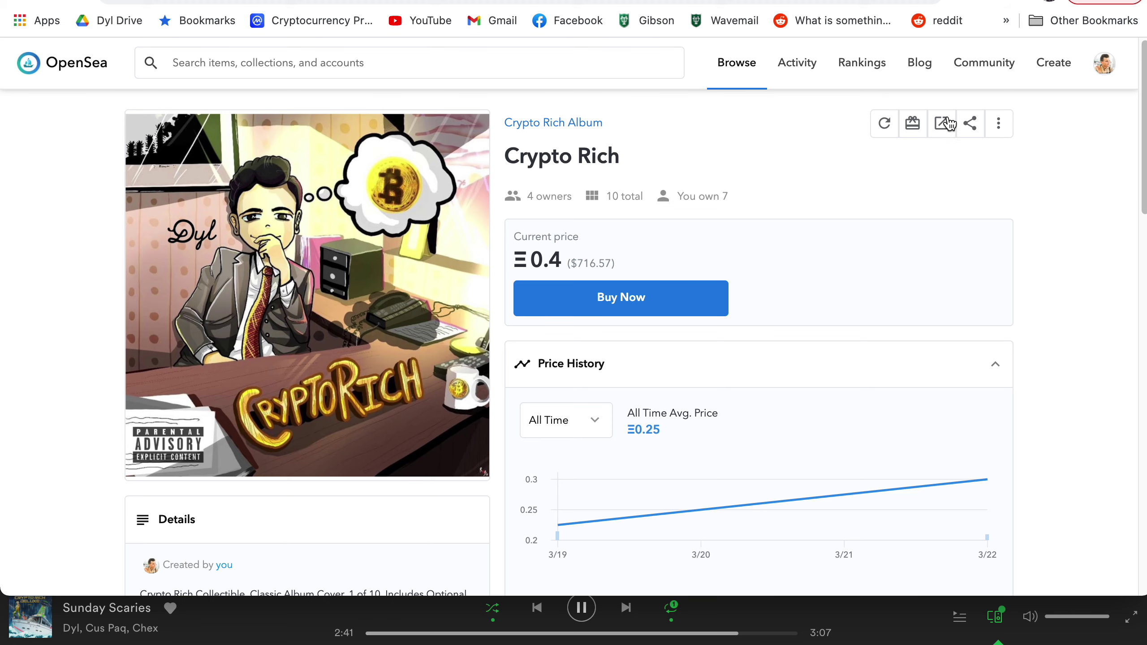
# - Toggle the item's extra options, then go to the Crypto Rich Album collection page
pyautogui.click(999, 124)
pyautogui.click(1000, 125)
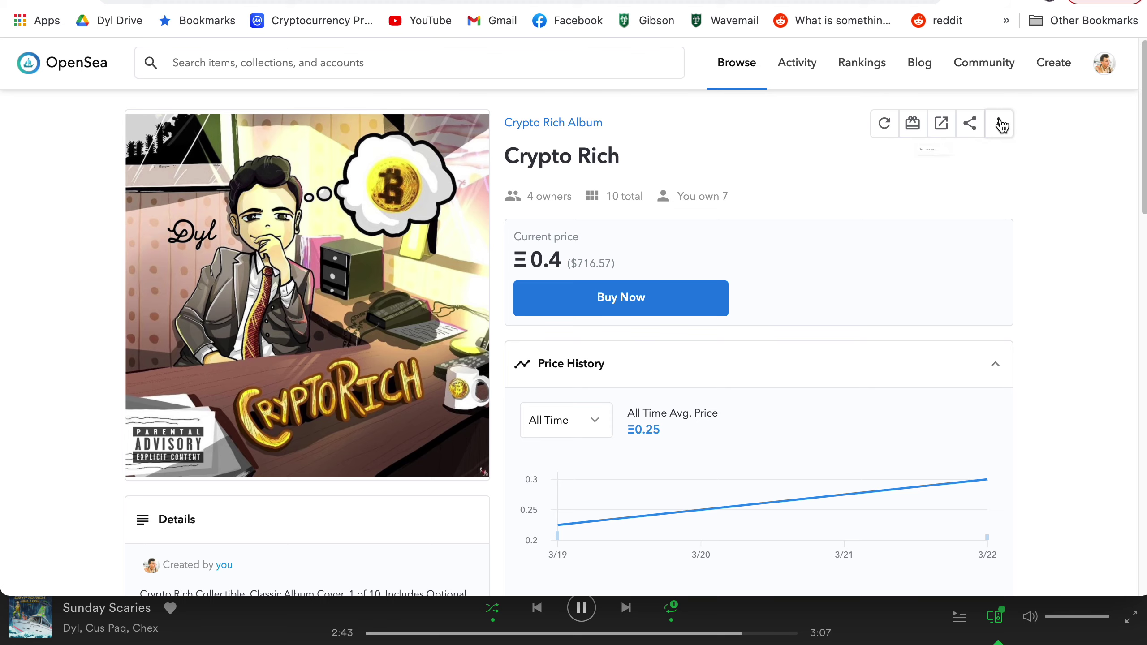
pyautogui.click(579, 131)
# - Open Crypto Rich Album's management page and edit the Shooting Star Single item
pyautogui.scroll(-2, 580, 382)
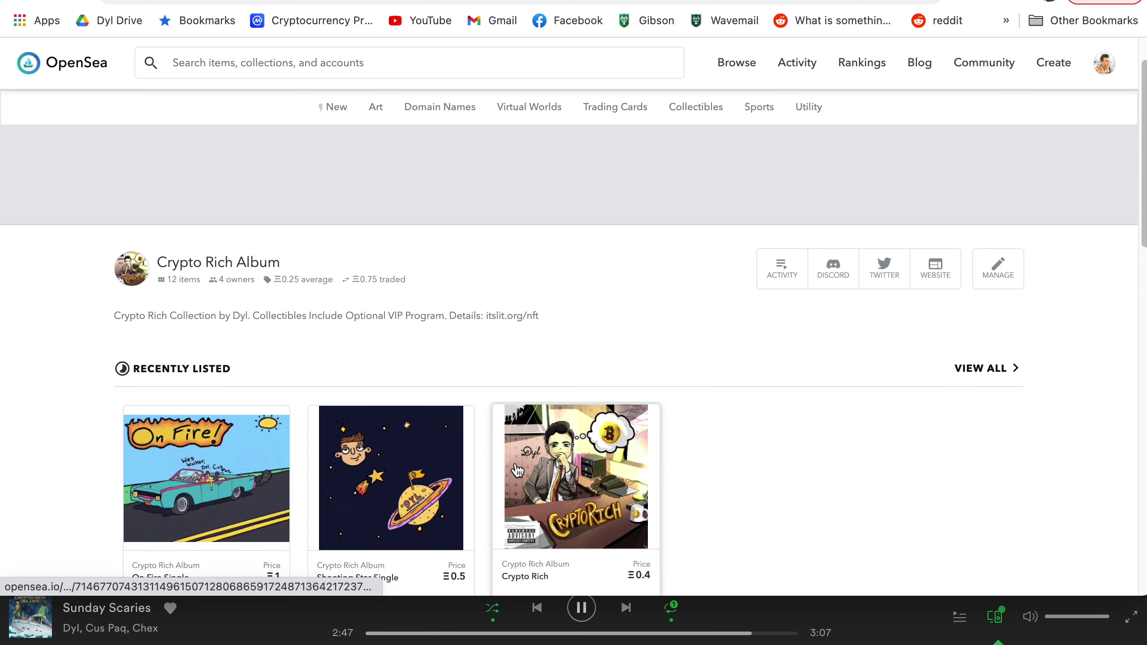
pyautogui.click(996, 267)
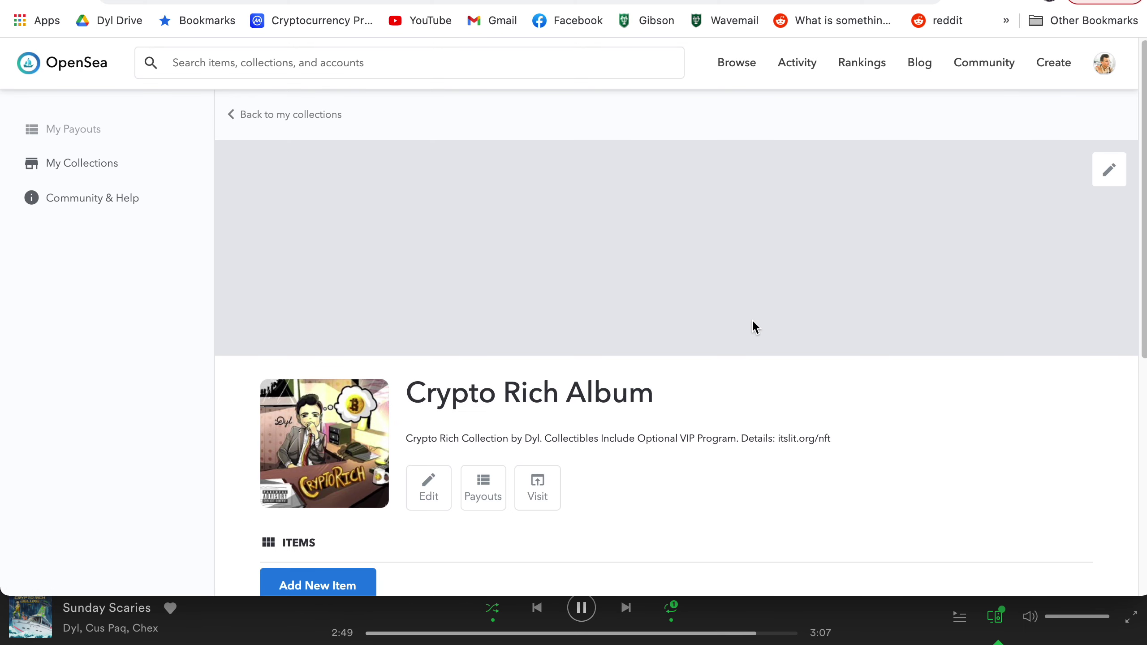
pyautogui.scroll(-6, 498, 447)
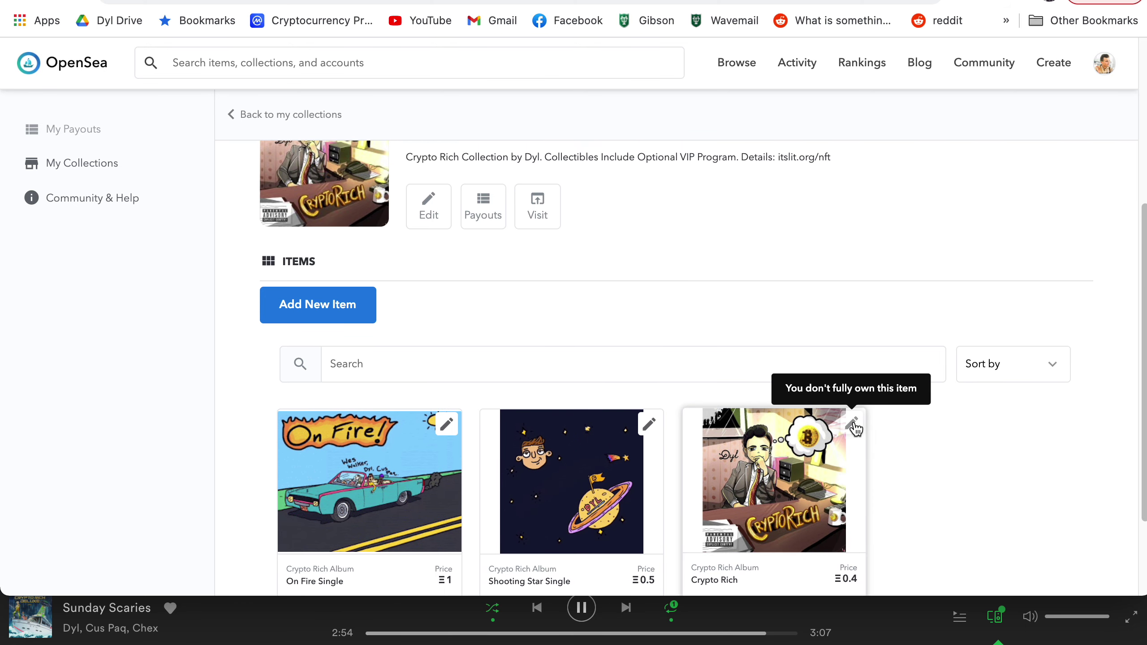
pyautogui.scroll(-2, 801, 451)
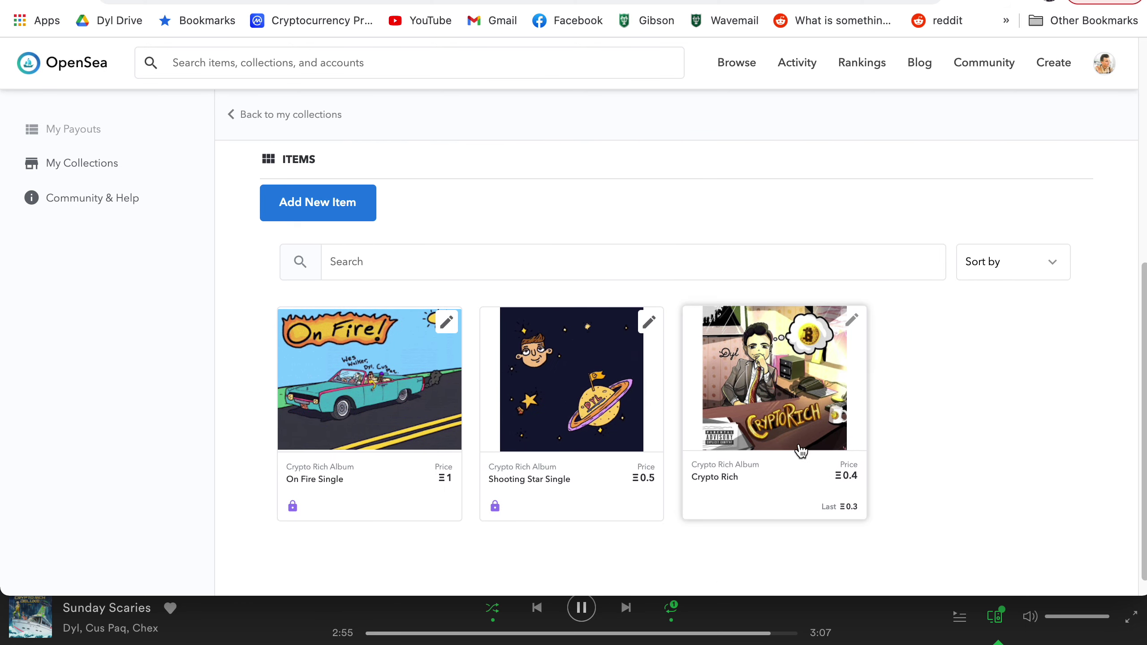
pyautogui.click(649, 321)
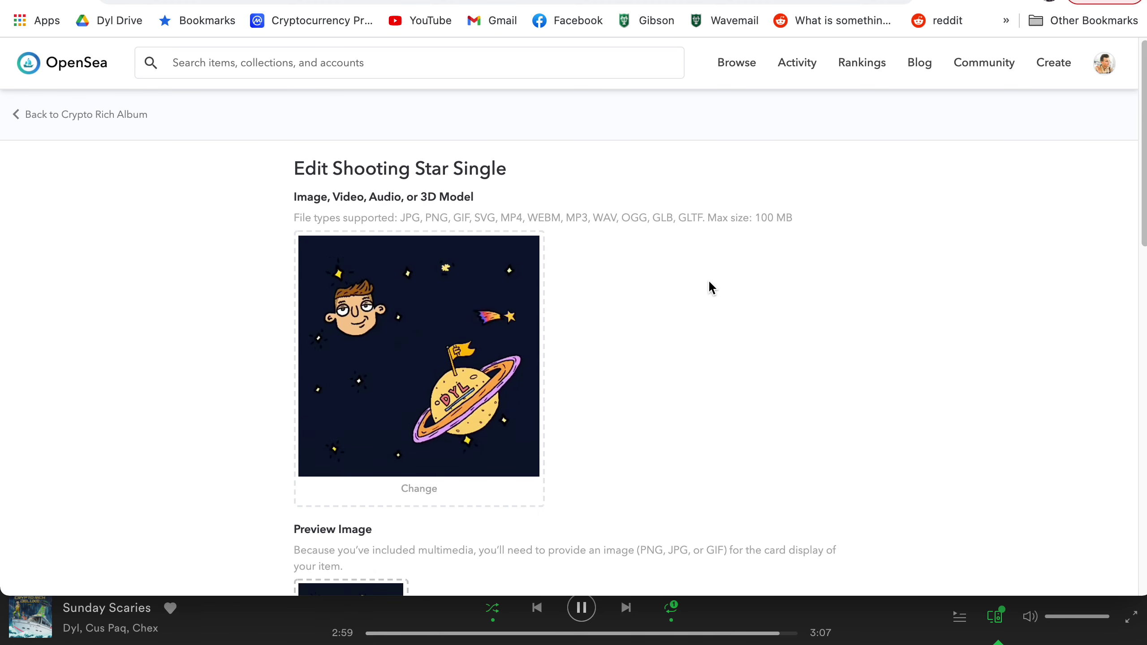
# - Review the Shooting Star Single edit form, then return to Crypto Rich Album
pyautogui.scroll(-2, 689, 371)
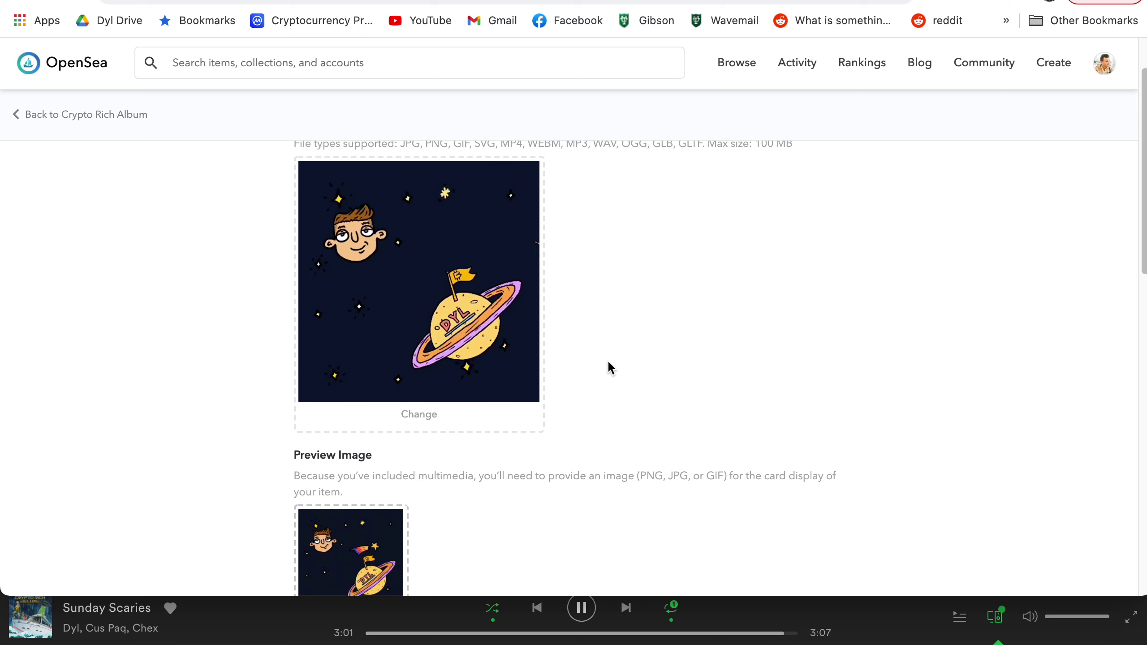
pyautogui.scroll(-8, 608, 360)
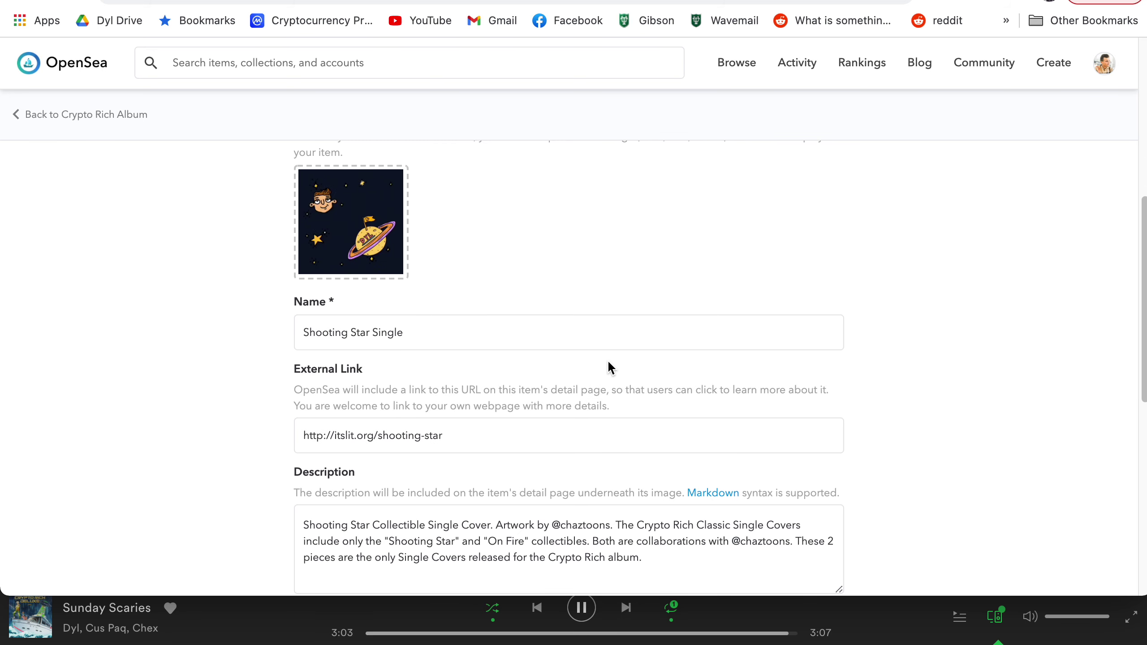
pyautogui.scroll(-10, 608, 360)
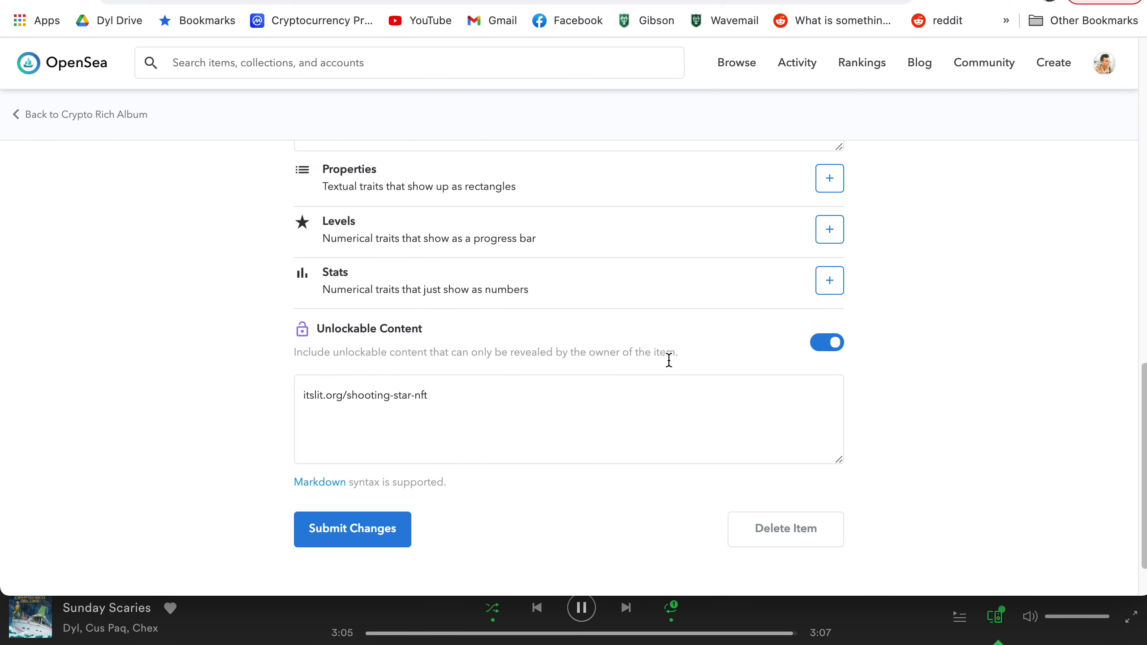
pyautogui.scroll(20, 669, 361)
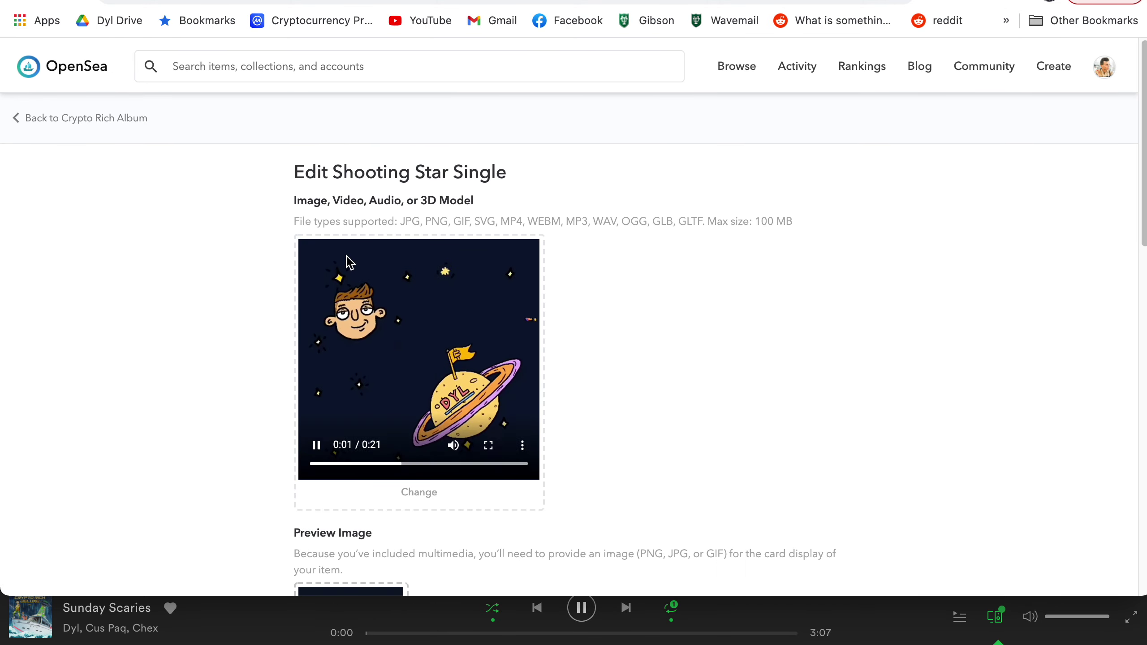
pyautogui.click(119, 118)
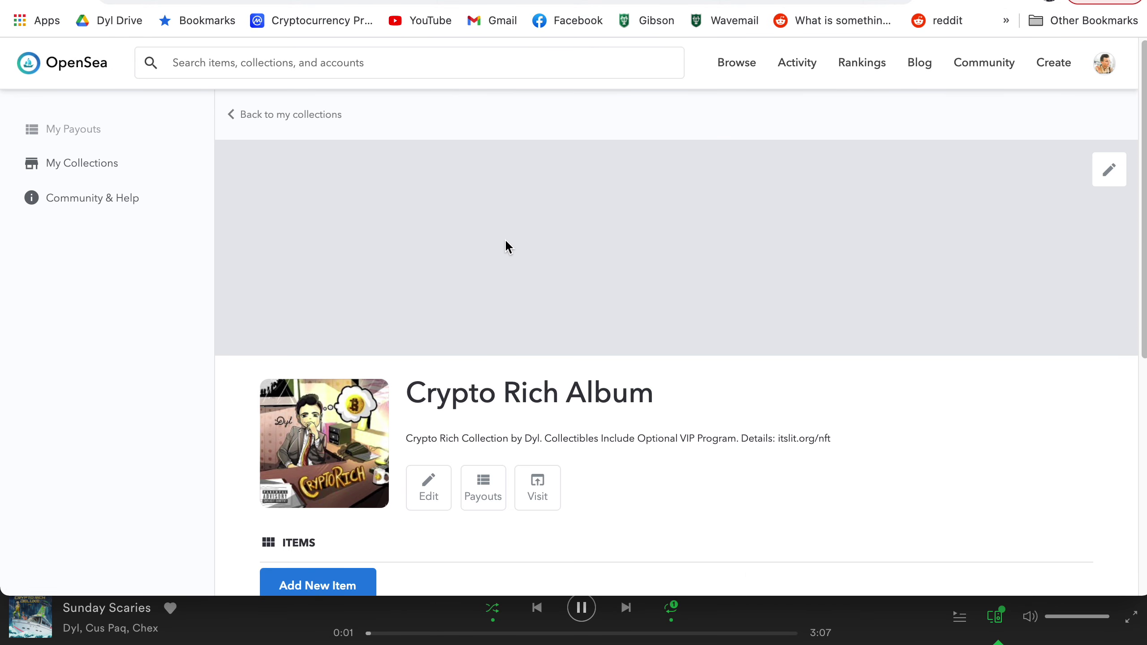
# - Open the On Fire Single item page, listed at 1 ETH
pyautogui.scroll(-5, 546, 298)
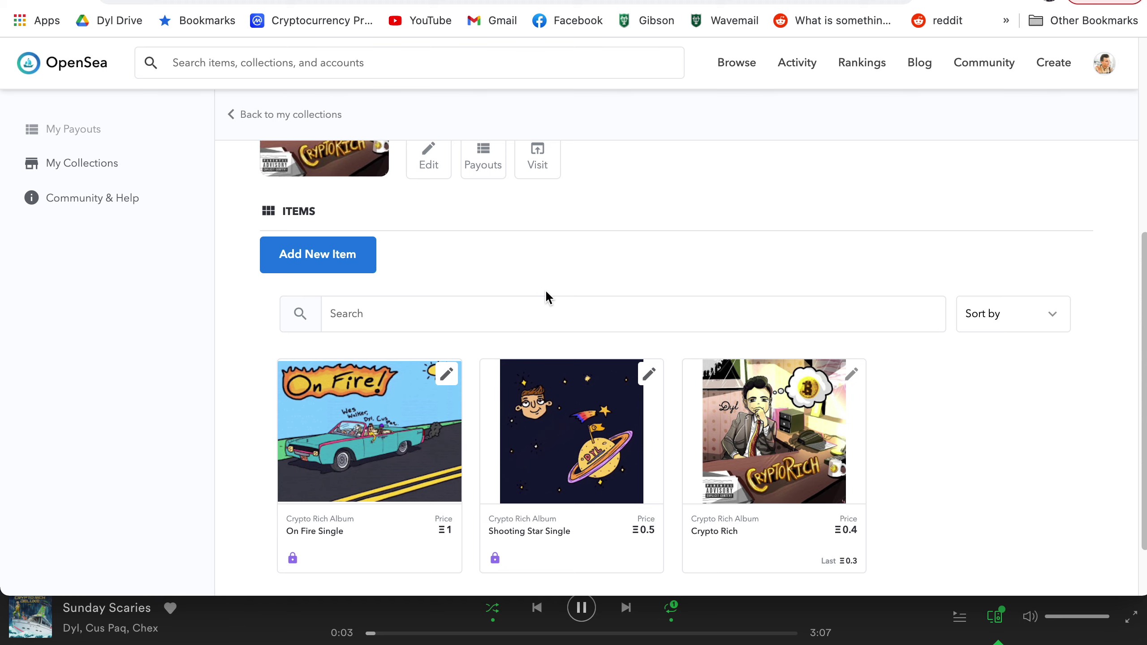
pyautogui.scroll(-2, 546, 296)
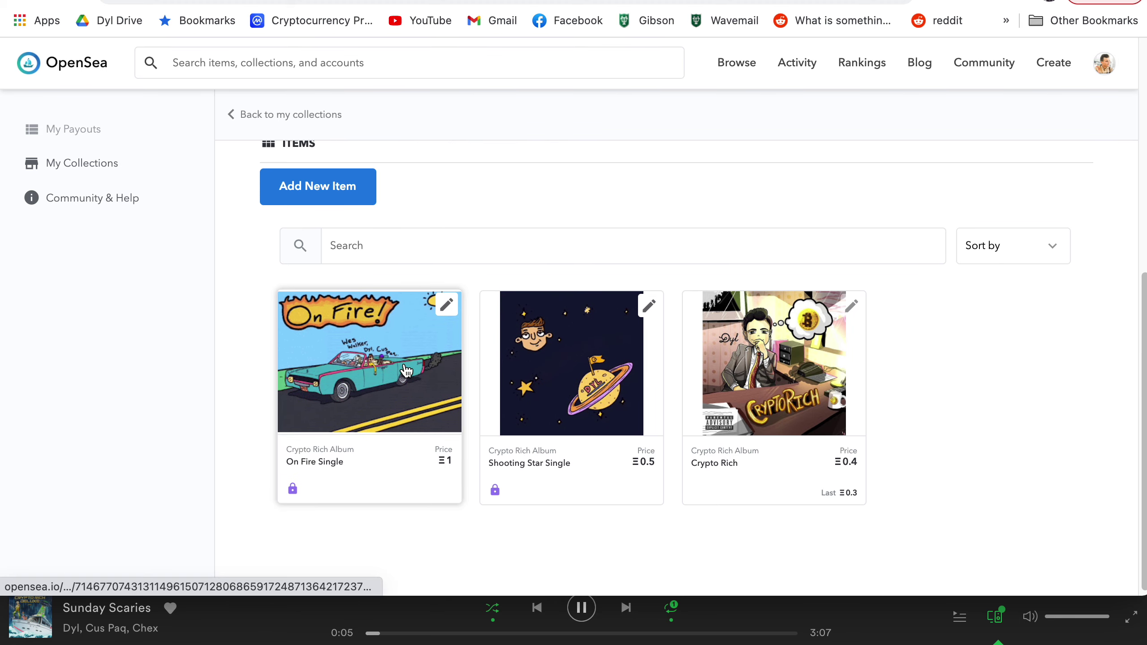
pyautogui.click(407, 370)
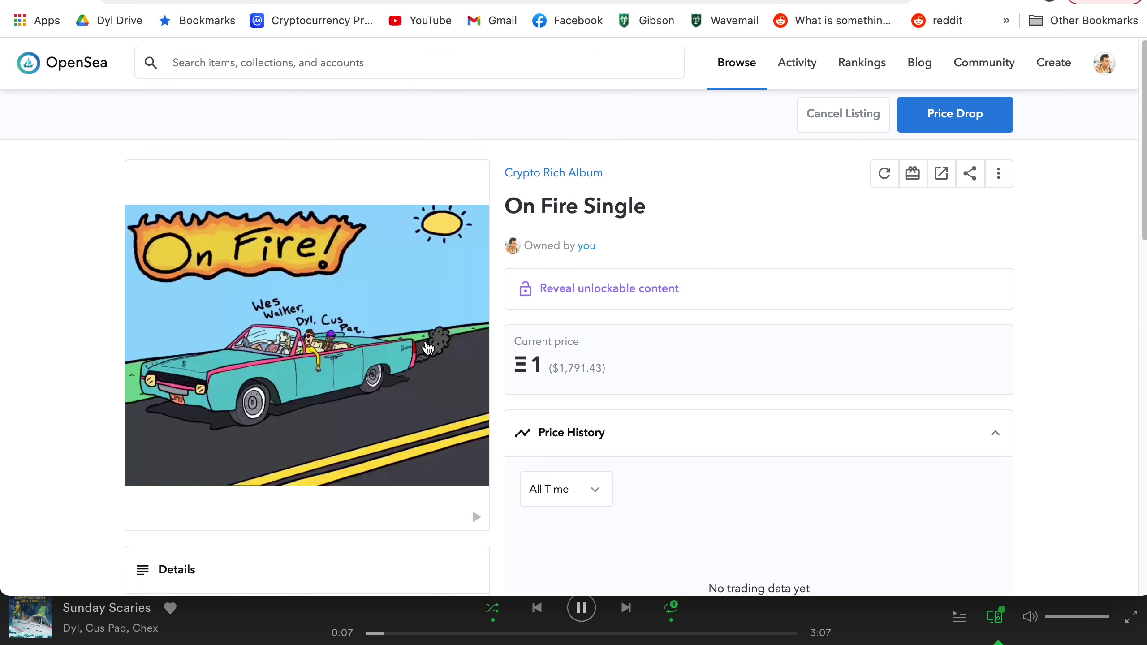
# - Follow the Crypto Rich Album link to its public page showing 12 items and 4 owners
pyautogui.scroll(-6, 622, 239)
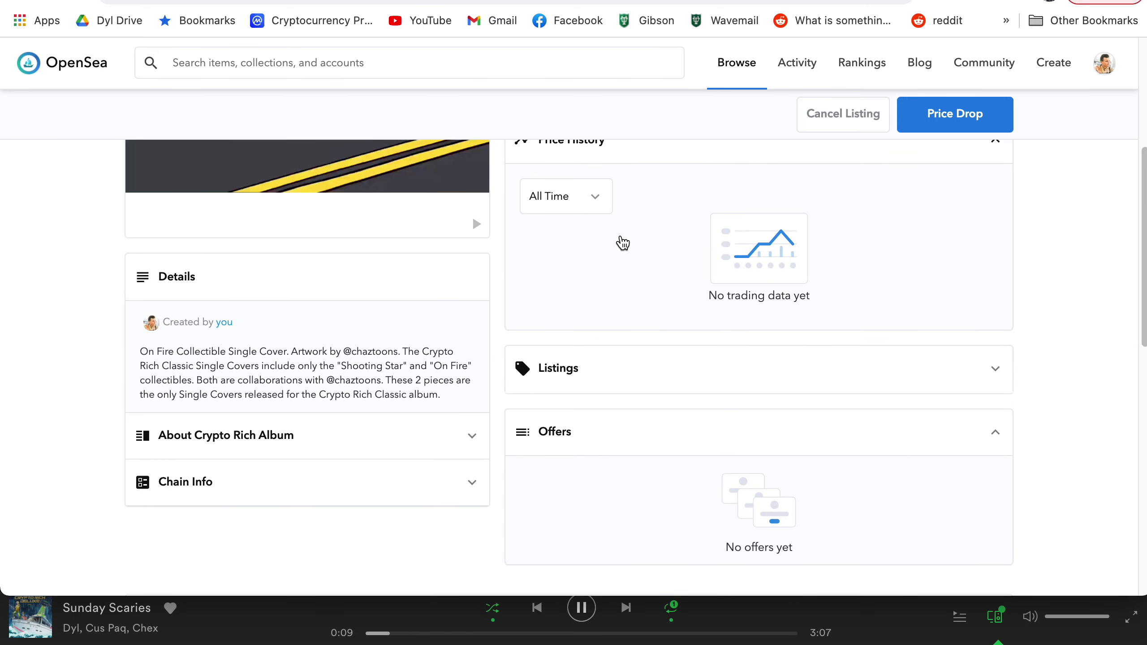
pyautogui.scroll(6, 622, 242)
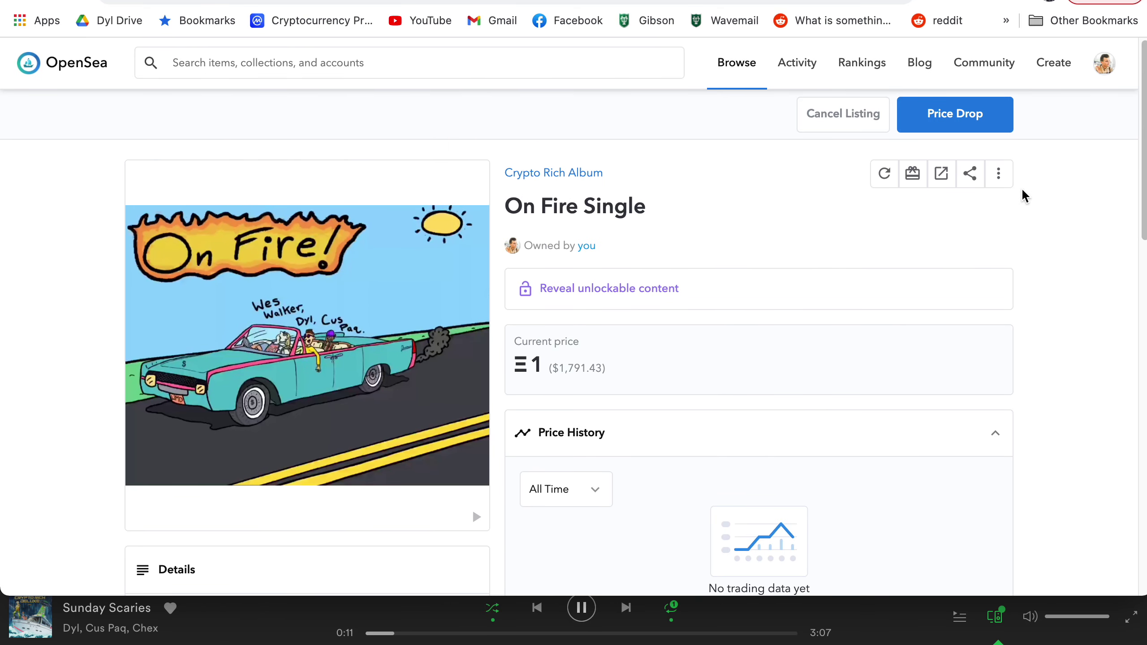
pyautogui.click(586, 173)
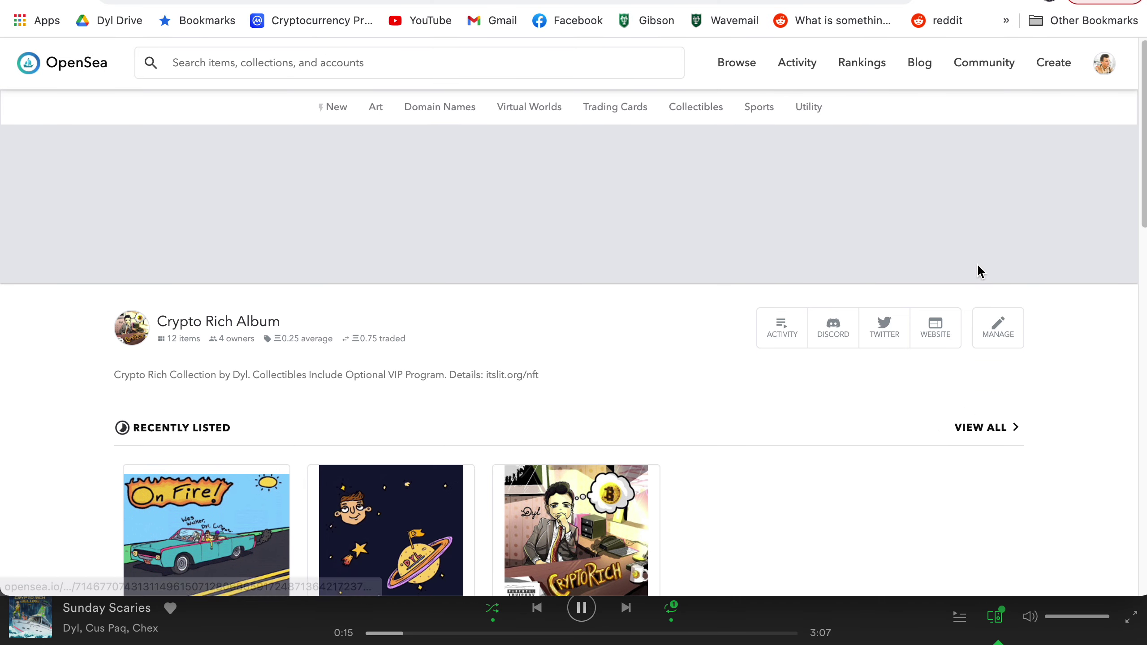
# - Manage Crypto Rich Album and open the On Fire Single item for editing
pyautogui.click(997, 328)
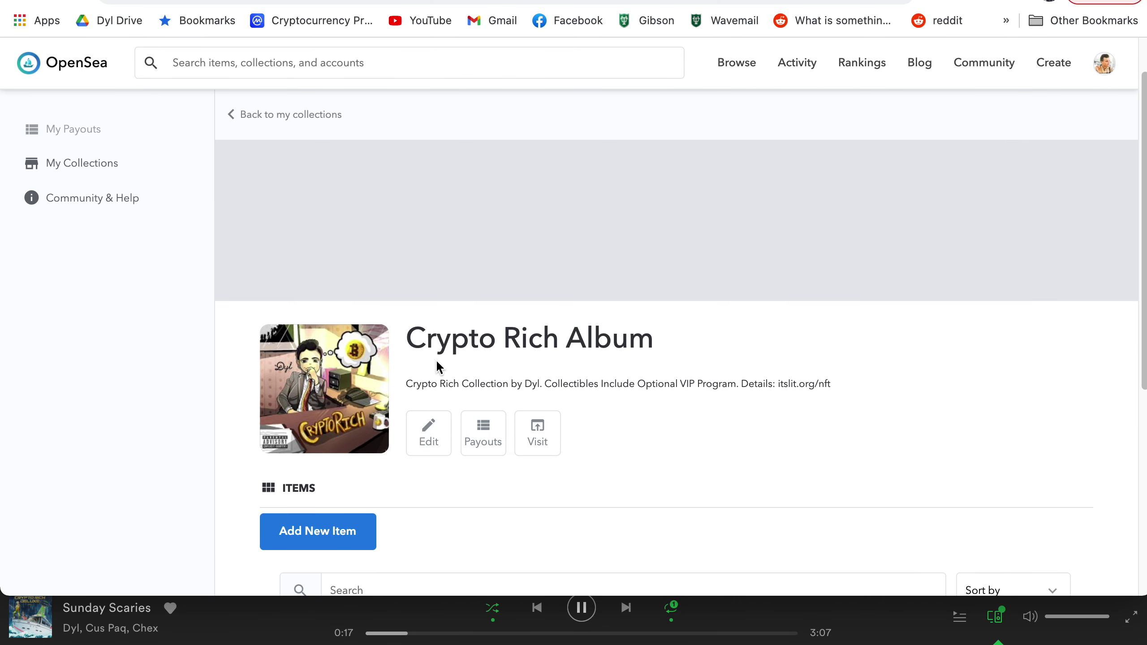
pyautogui.scroll(-4, 435, 365)
pyautogui.click(452, 427)
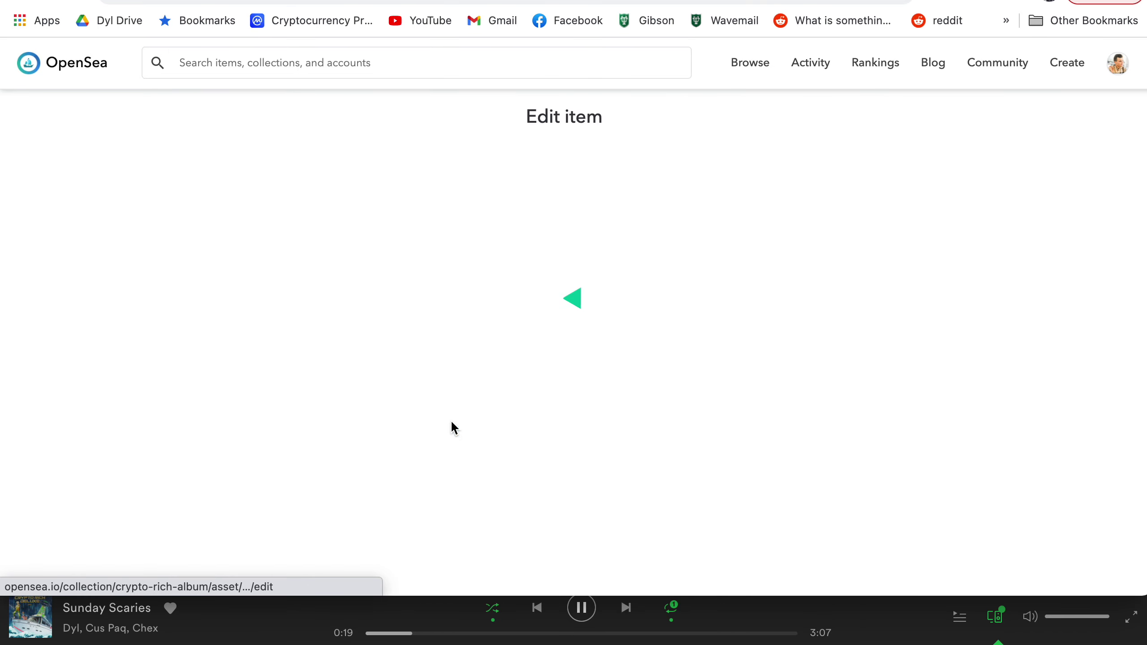
# - Review the On Fire Single edit form and return to the management page
pyautogui.scroll(-2, 570, 312)
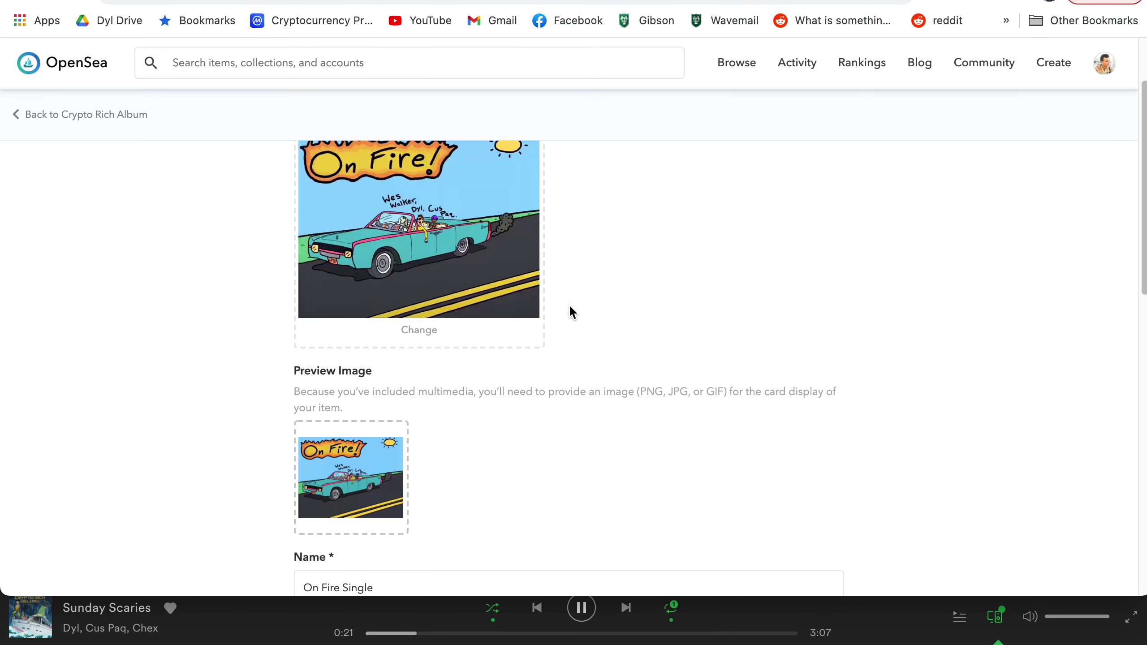
pyautogui.scroll(-10, 570, 312)
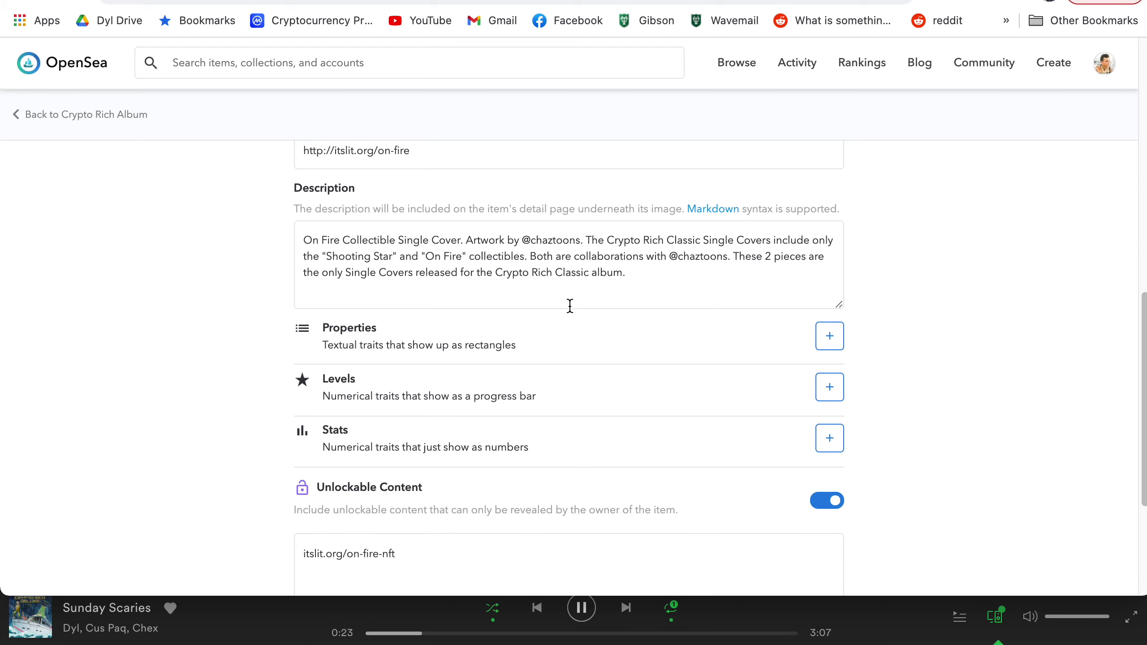
pyautogui.scroll(-4, 569, 307)
pyautogui.scroll(4, 569, 307)
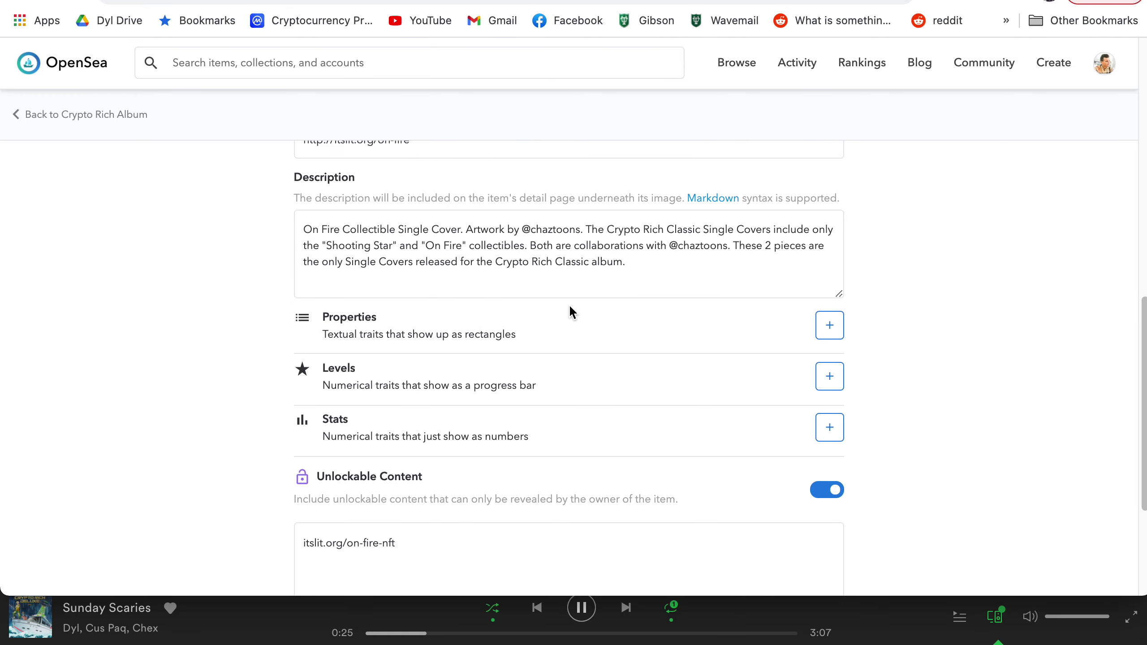
pyautogui.scroll(9, 568, 303)
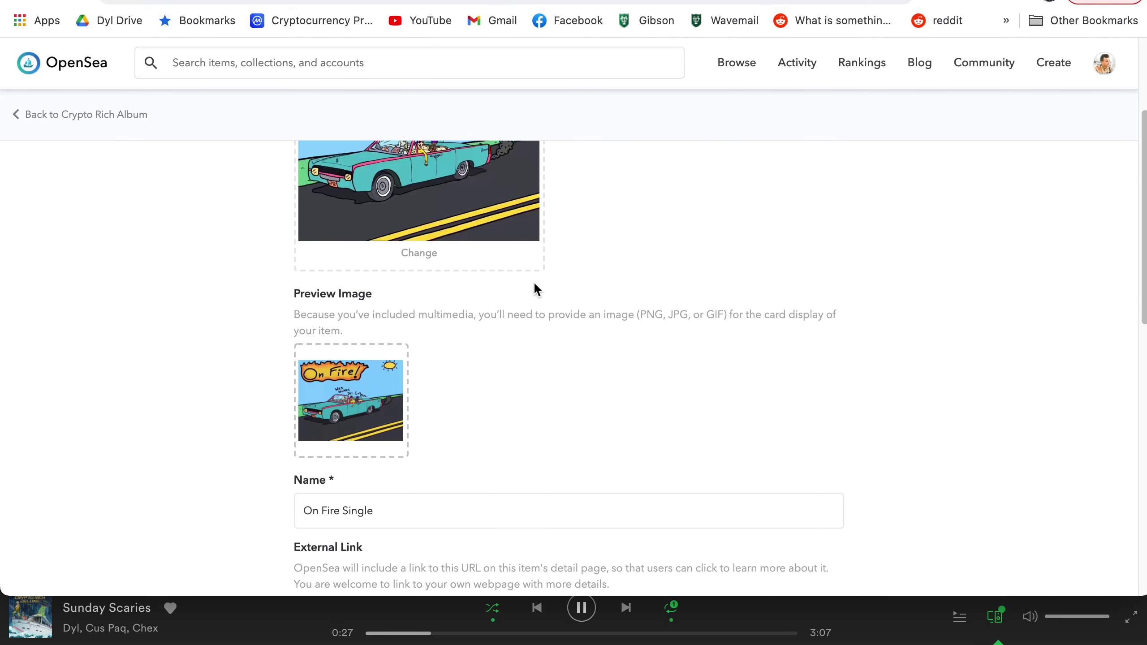
pyautogui.scroll(3, 533, 282)
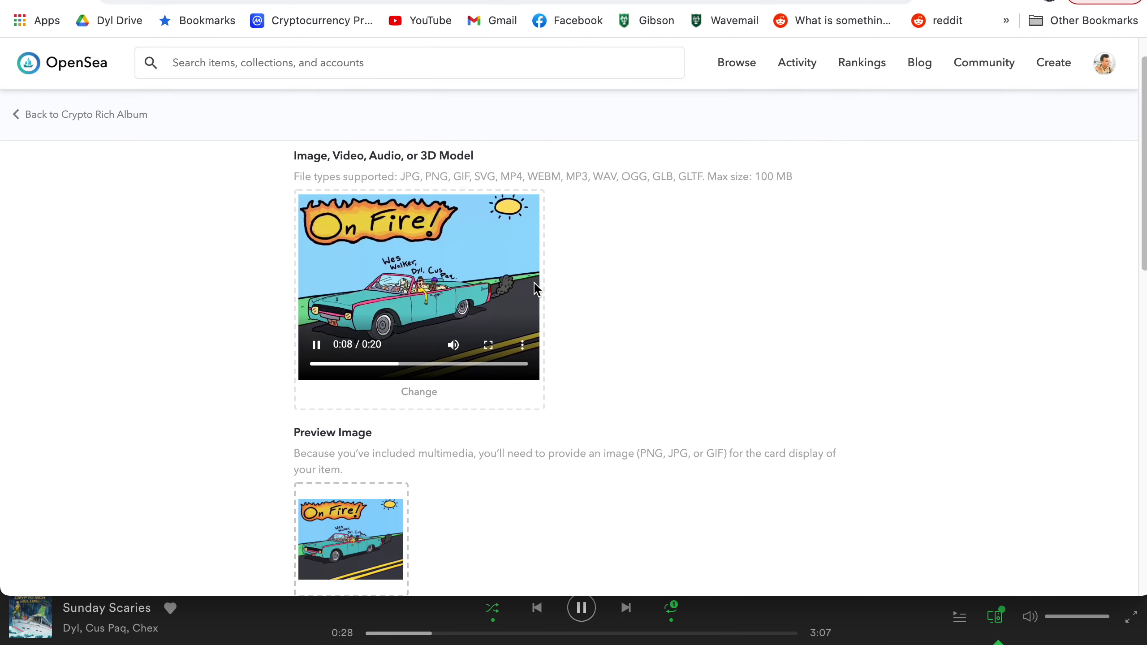
pyautogui.click(112, 122)
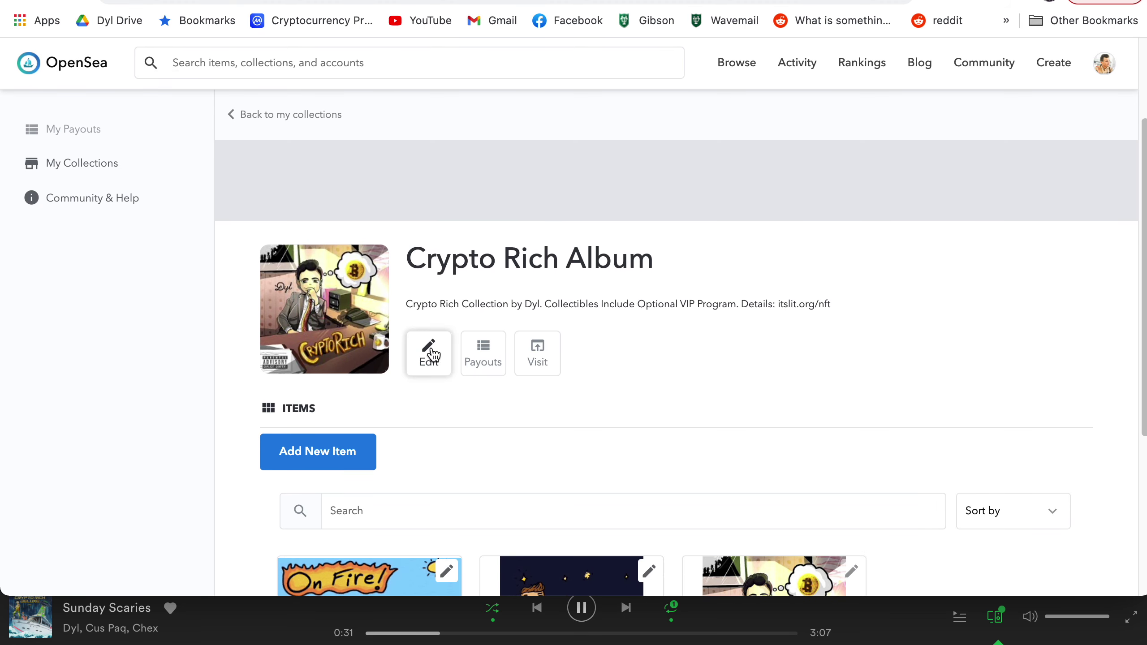
# - Open Crypto Rich Album's settings, check the Discord link, and scroll to the 10.00 commission
pyautogui.click(431, 358)
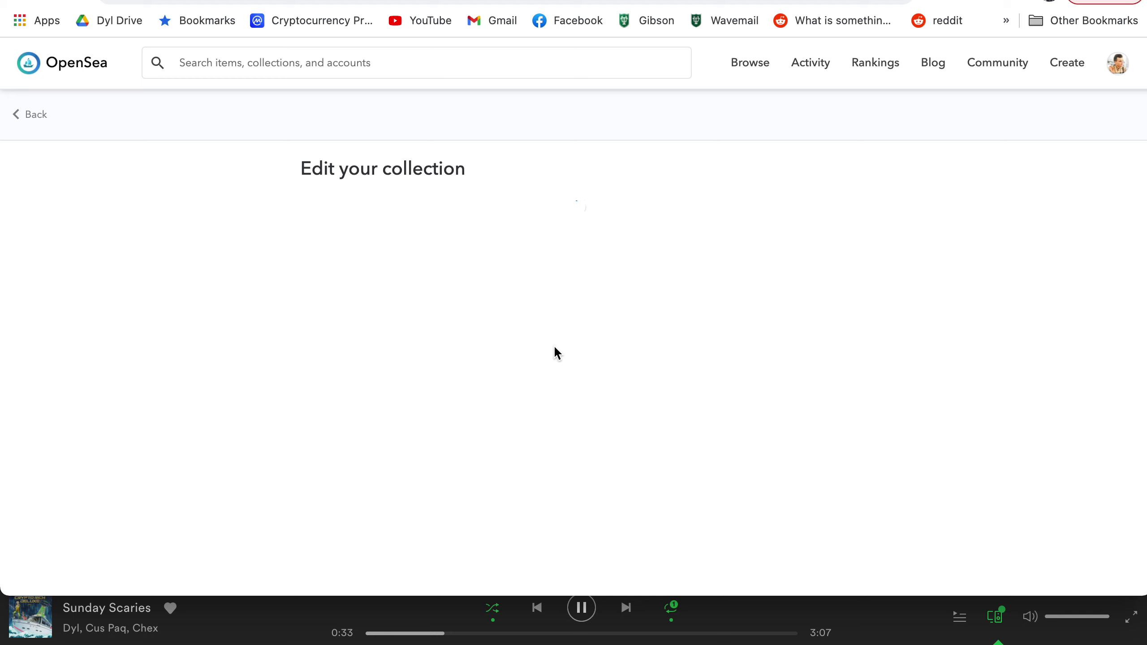
pyautogui.scroll(-3, 555, 348)
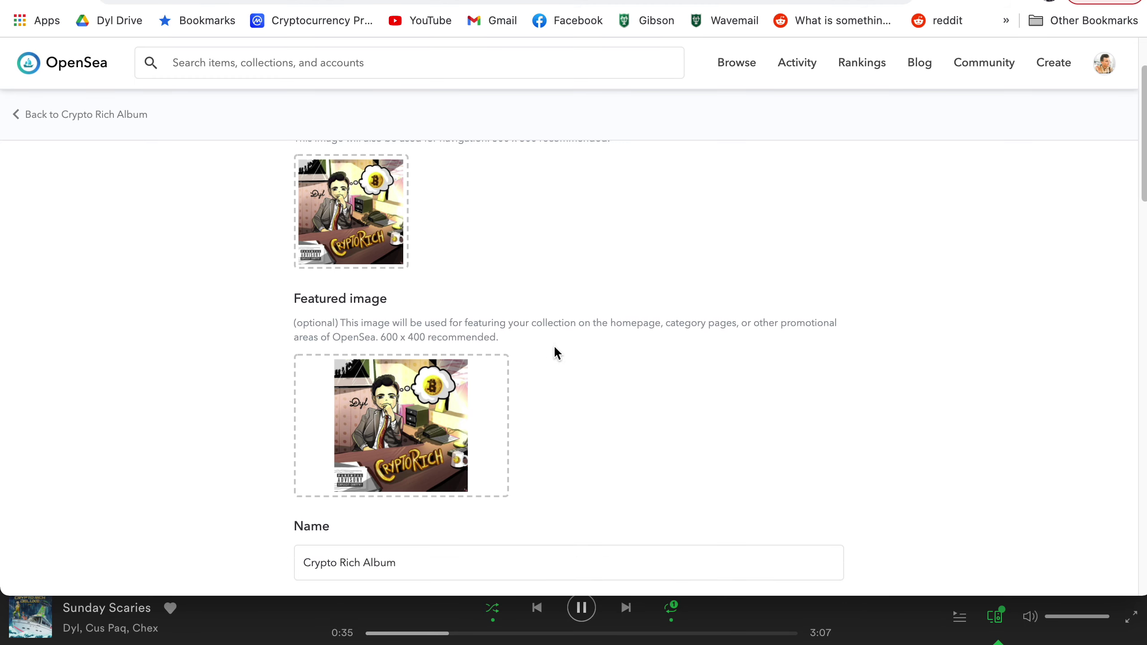
pyautogui.scroll(-1, 554, 352)
pyautogui.scroll(-6, 502, 371)
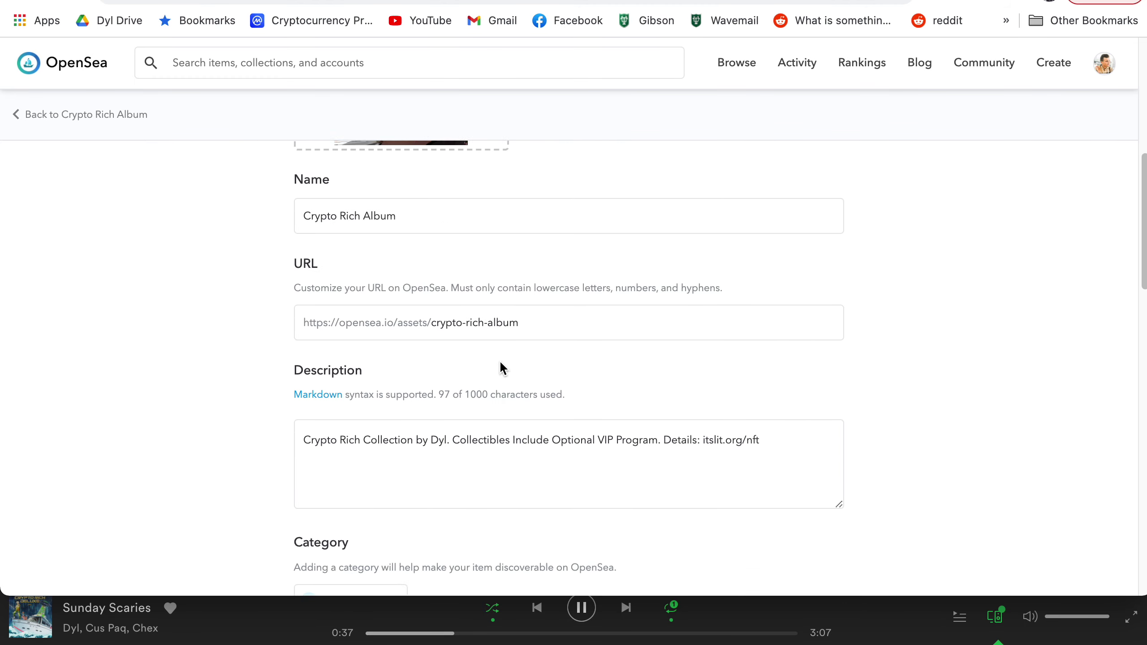
pyautogui.scroll(-3, 501, 364)
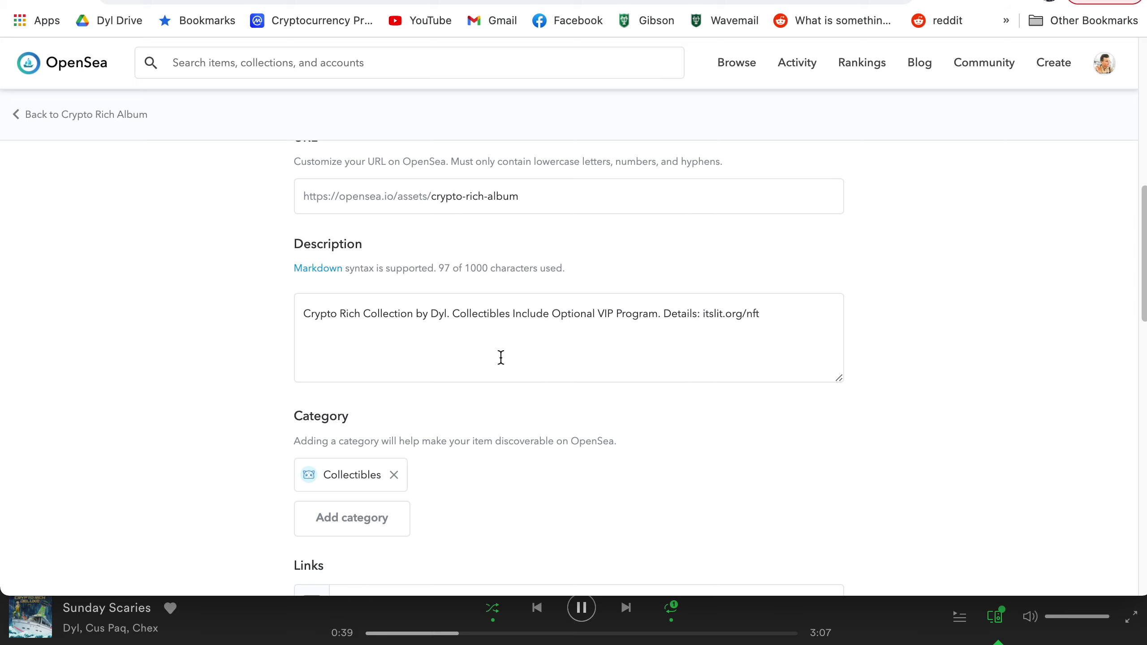
pyautogui.scroll(-7, 502, 347)
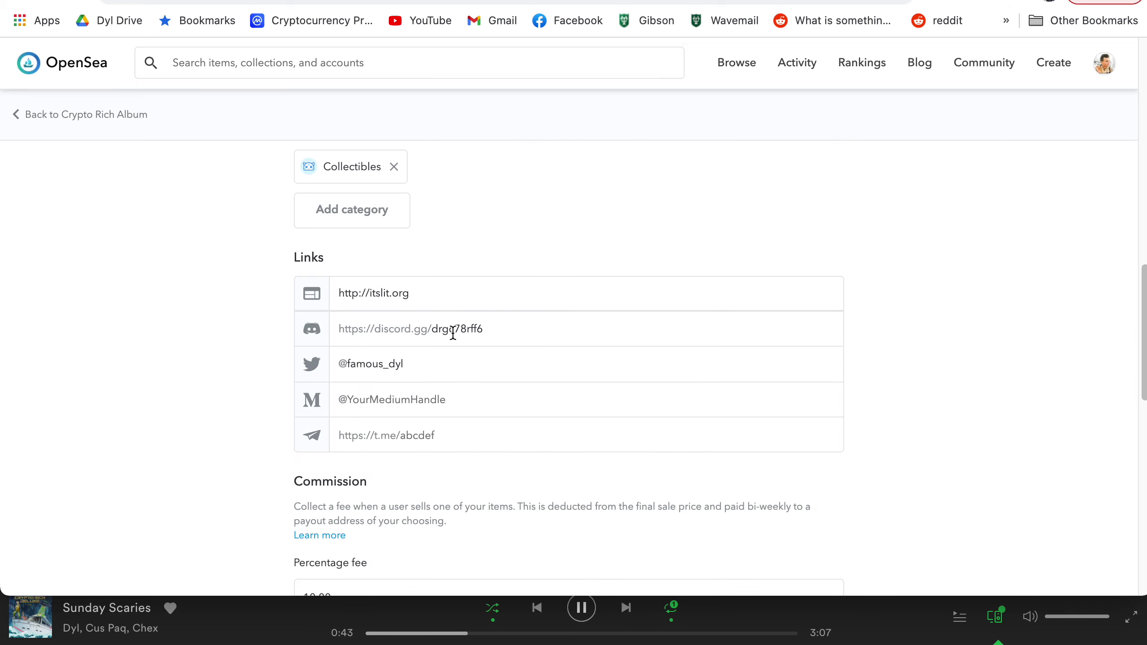
pyautogui.click(477, 332)
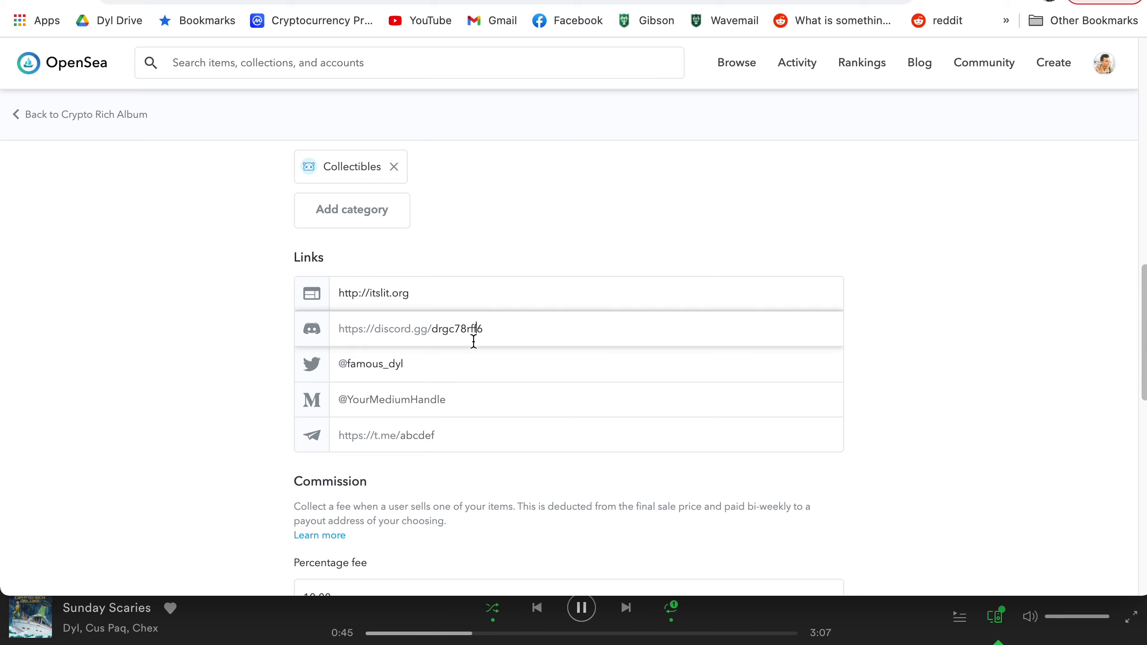
pyautogui.scroll(-8, 222, 391)
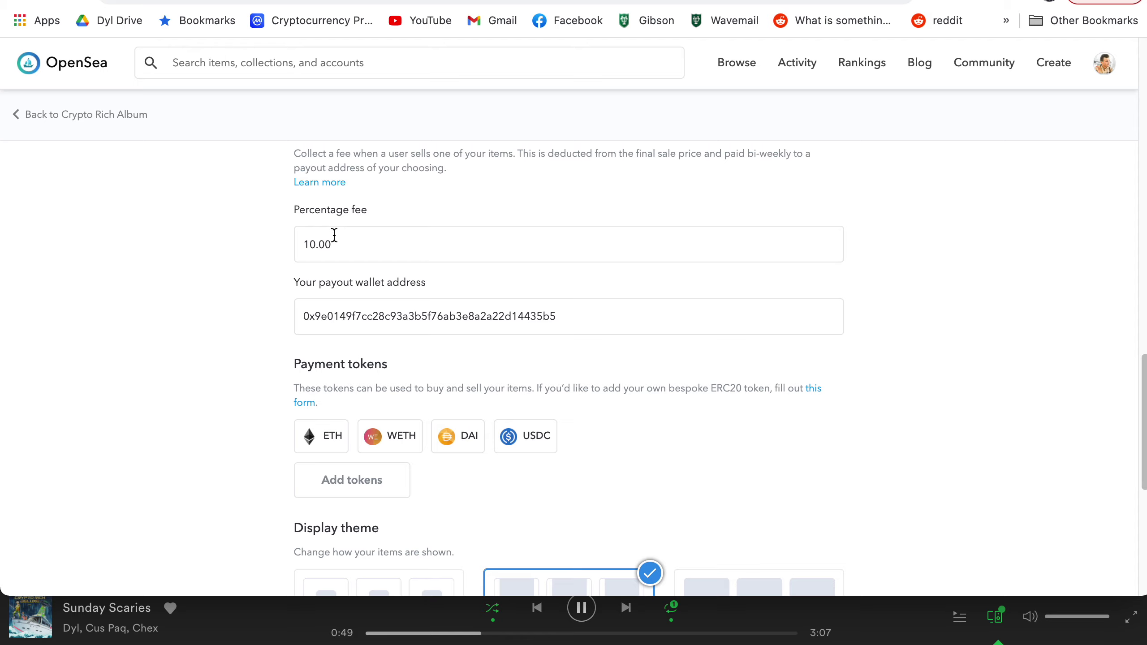
# - Review the 10.00% commission fee, payment tokens and display theme, then return to Crypto Rich Album
pyautogui.scroll(1, 350, 245)
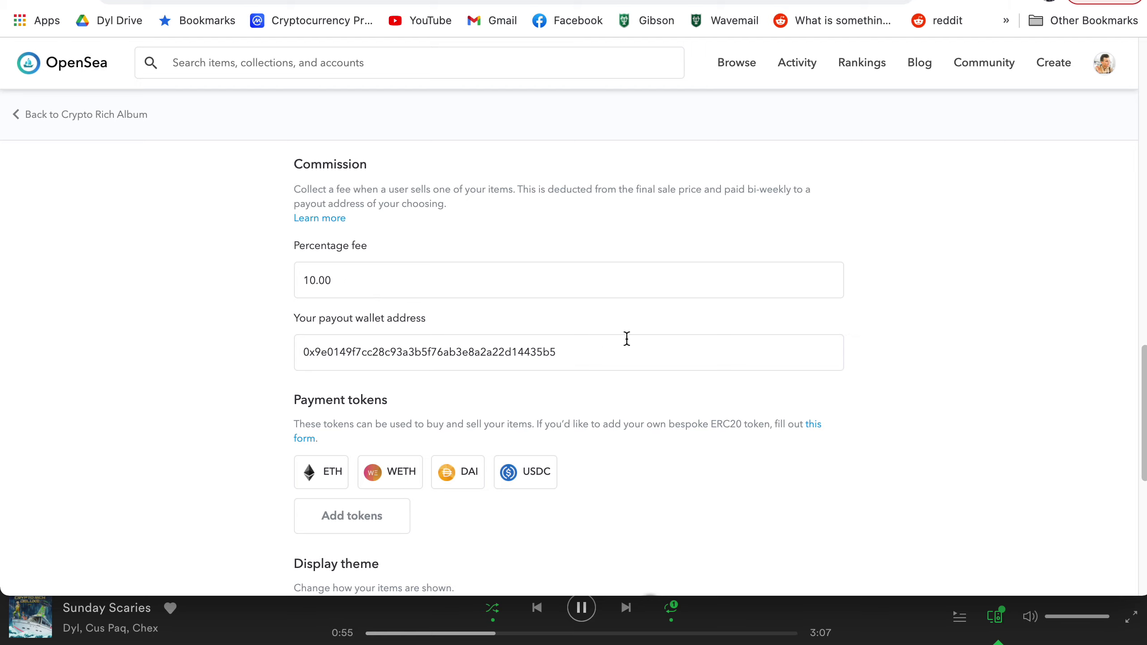
pyautogui.scroll(-2, 628, 344)
pyautogui.scroll(-1, 628, 347)
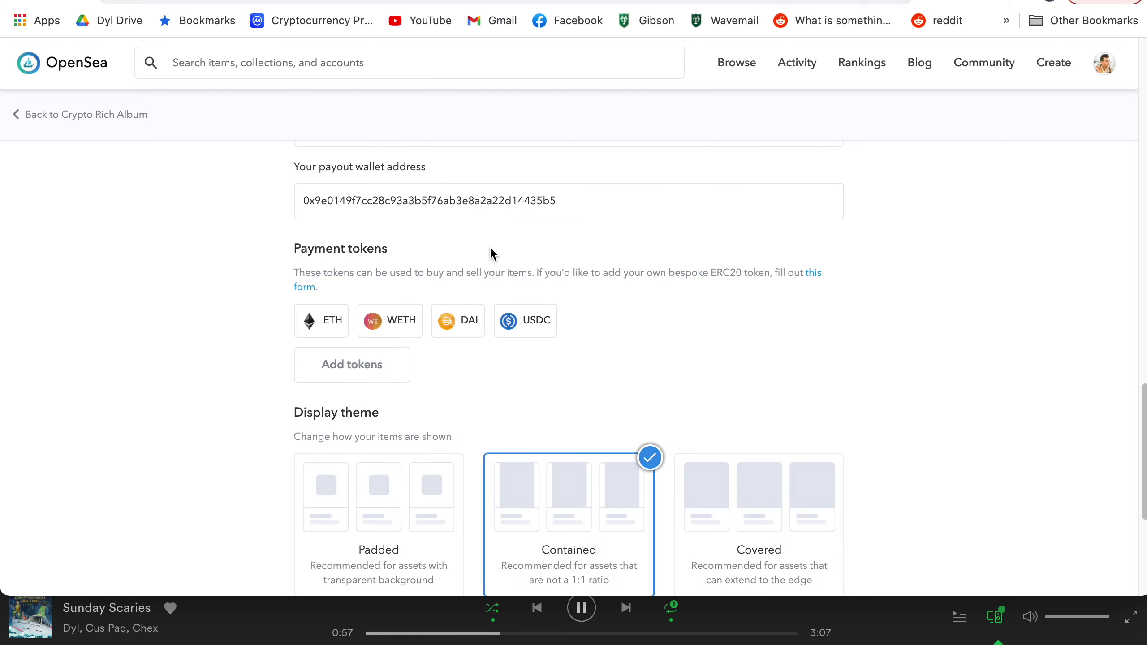
pyautogui.scroll(2, 422, 238)
pyautogui.scroll(2, 427, 292)
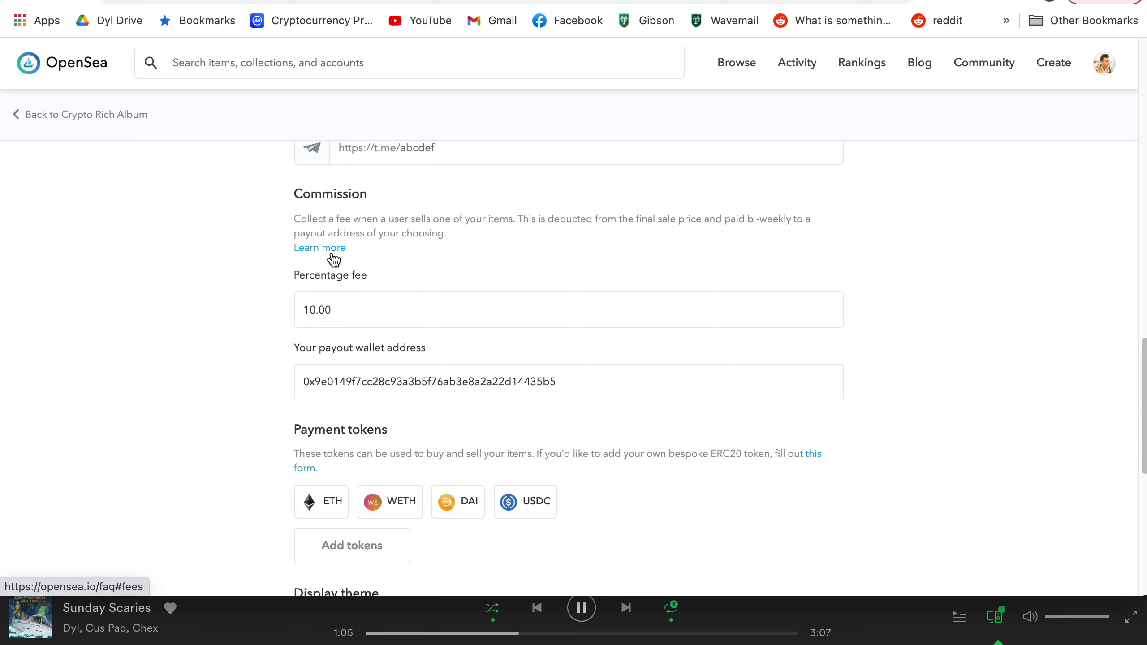
pyautogui.scroll(-7, 365, 327)
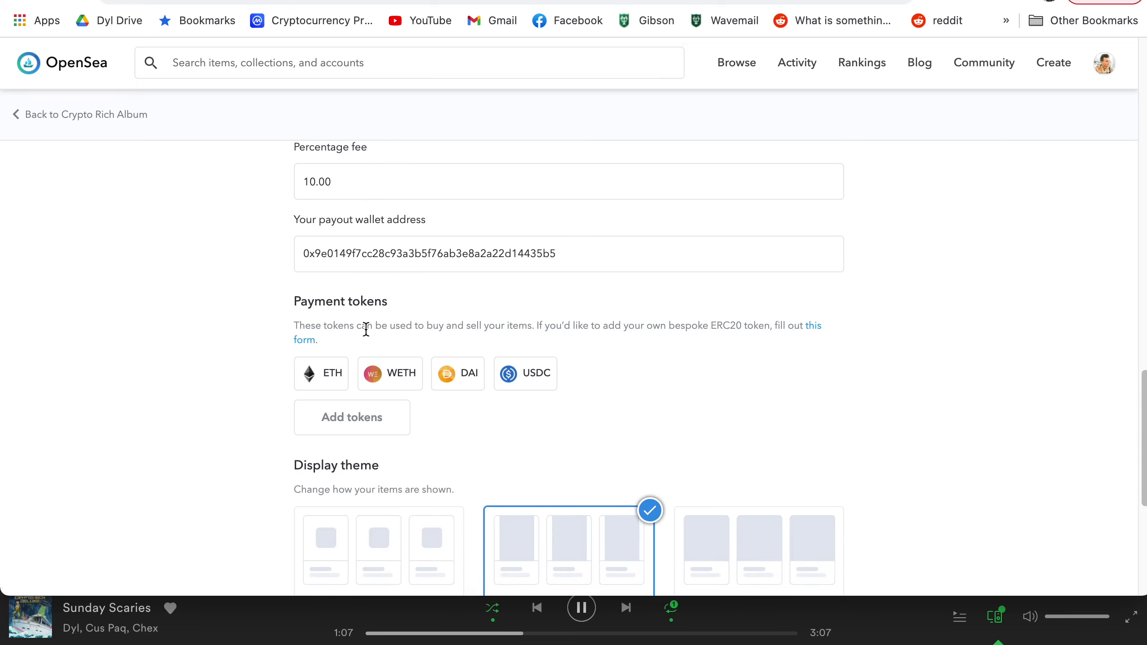
pyautogui.scroll(-2, 368, 337)
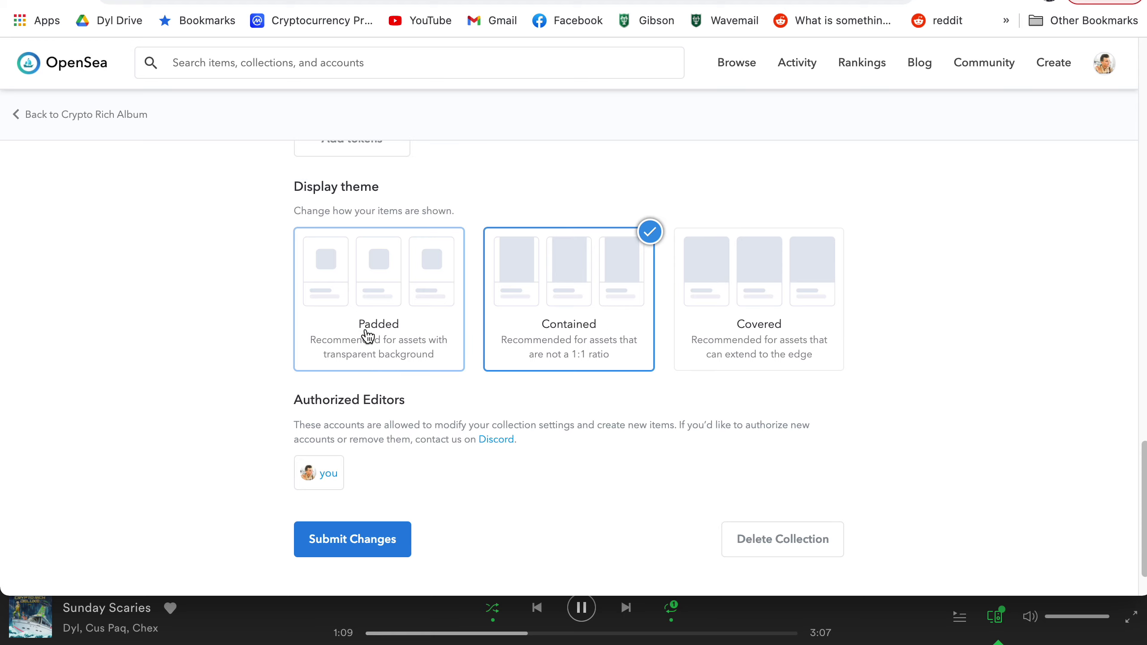
pyautogui.scroll(13, 367, 336)
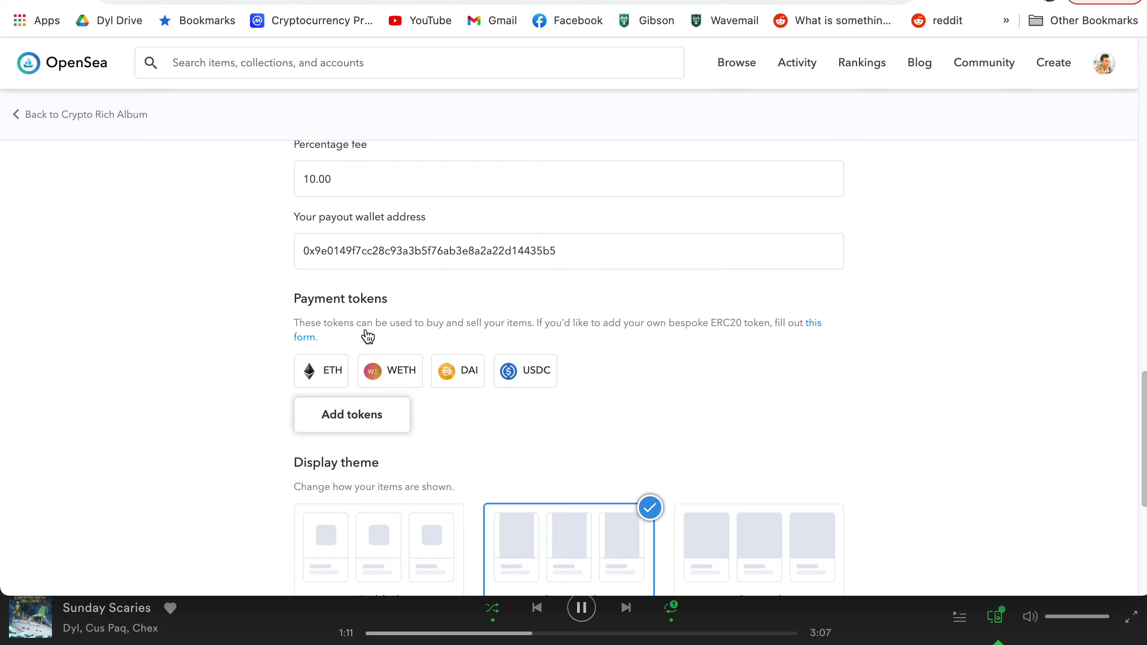
pyautogui.scroll(20, 364, 332)
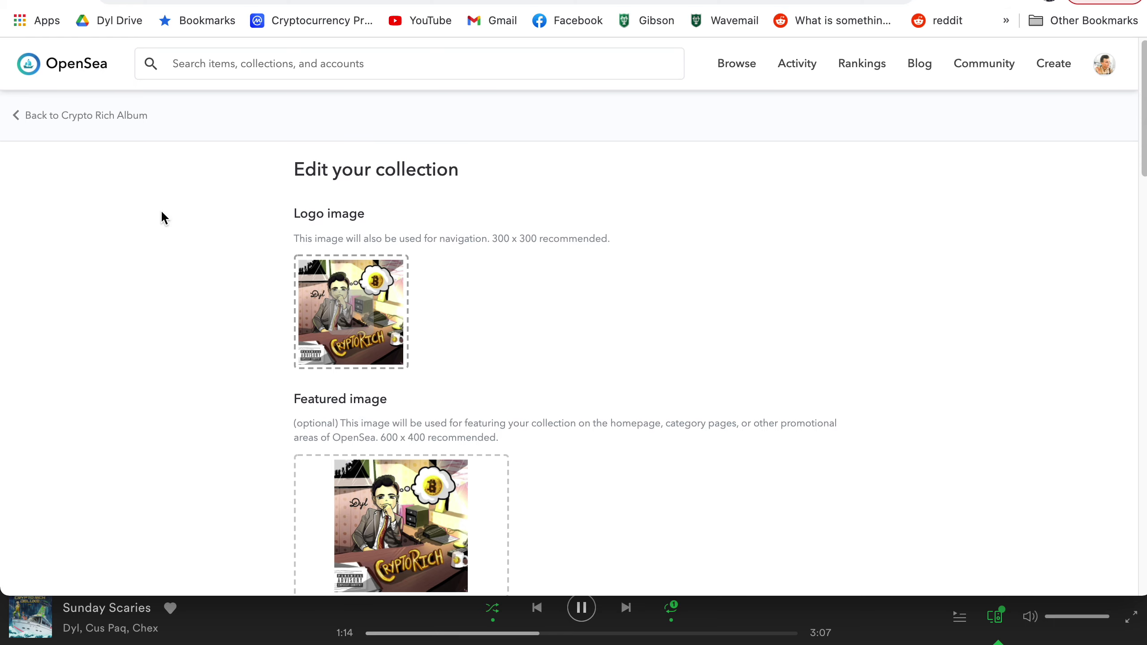
pyautogui.click(95, 118)
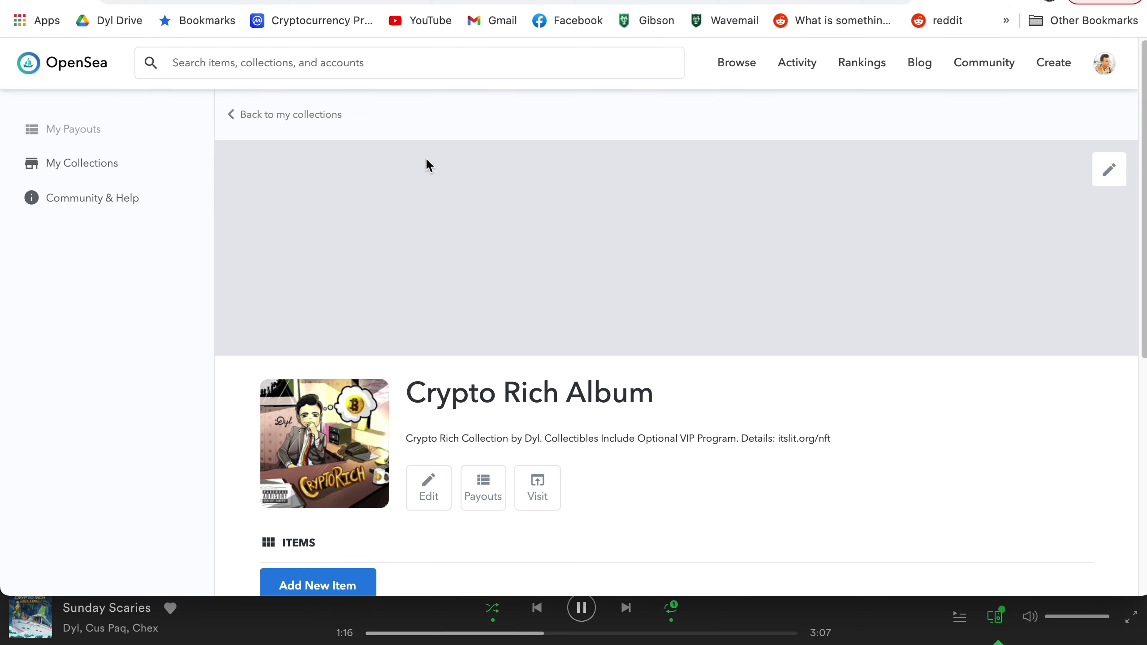
# - Read The NFT Bible blog article, then return to the rankings led by CryptoPunks
pyautogui.click(852, 70)
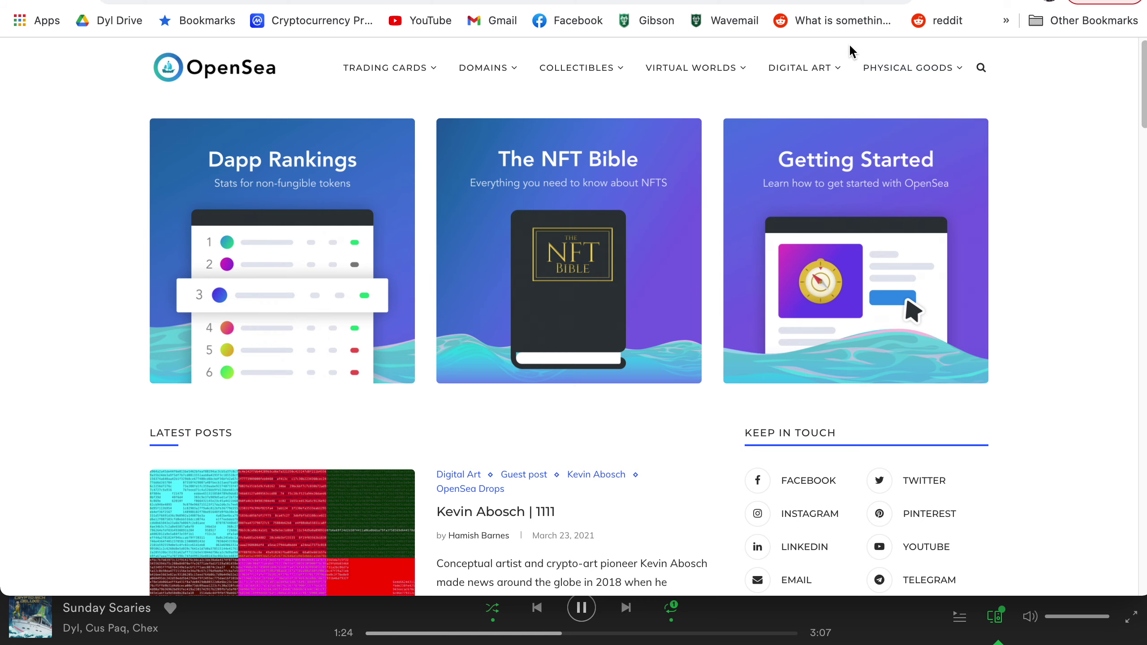
pyautogui.click(585, 249)
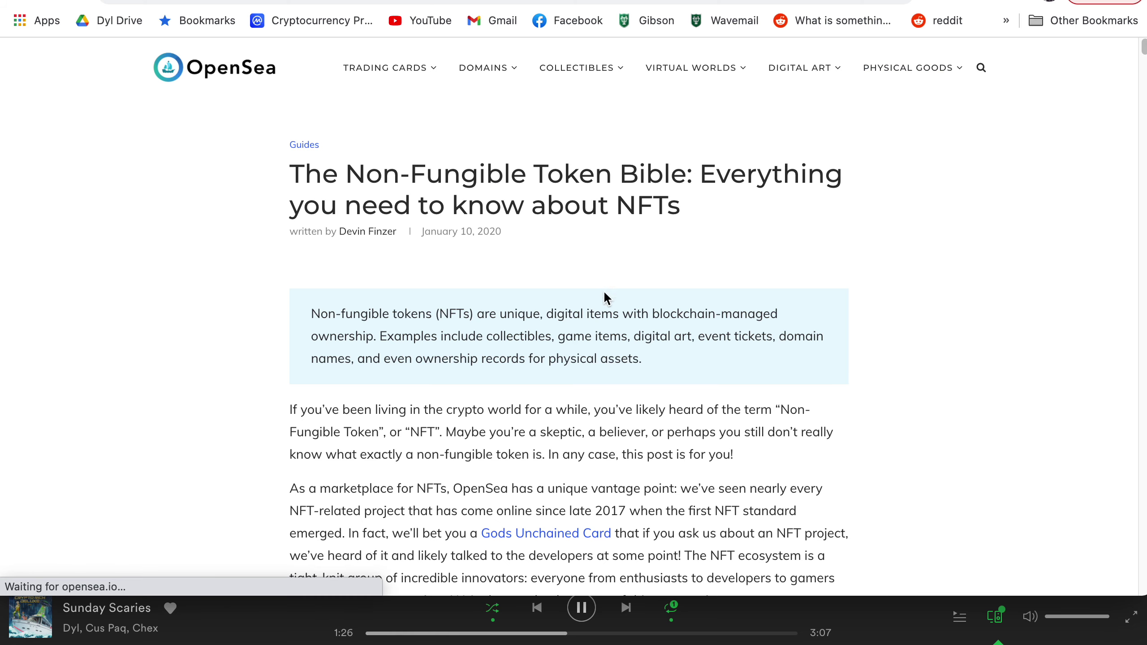
pyautogui.scroll(-12, 663, 192)
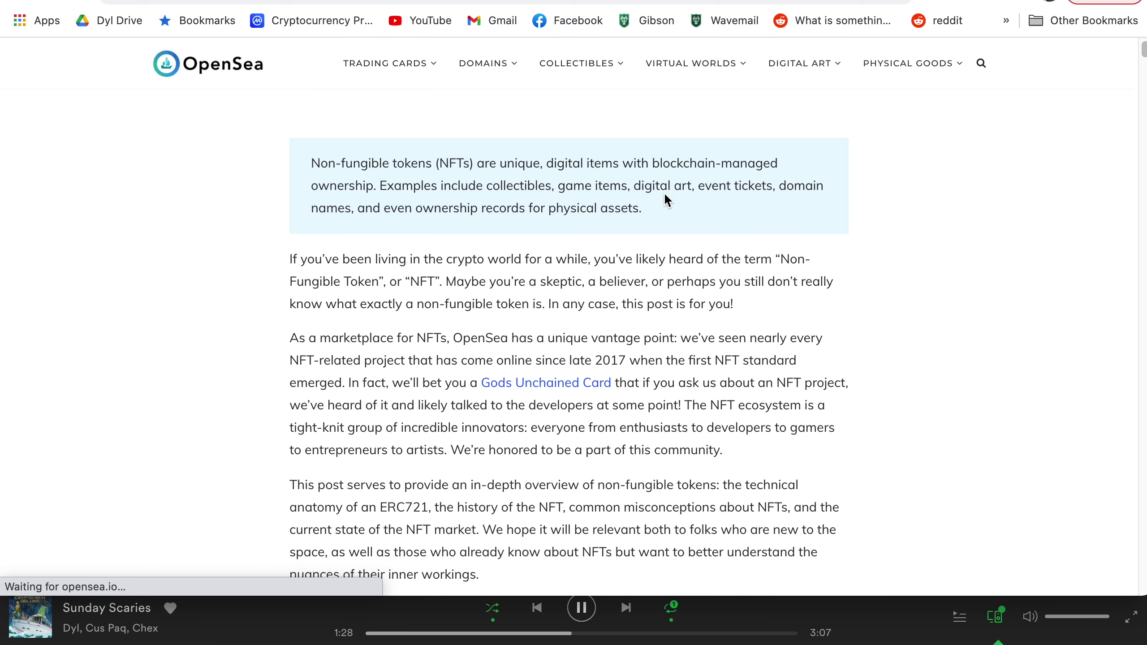
pyautogui.scroll(-8, 665, 194)
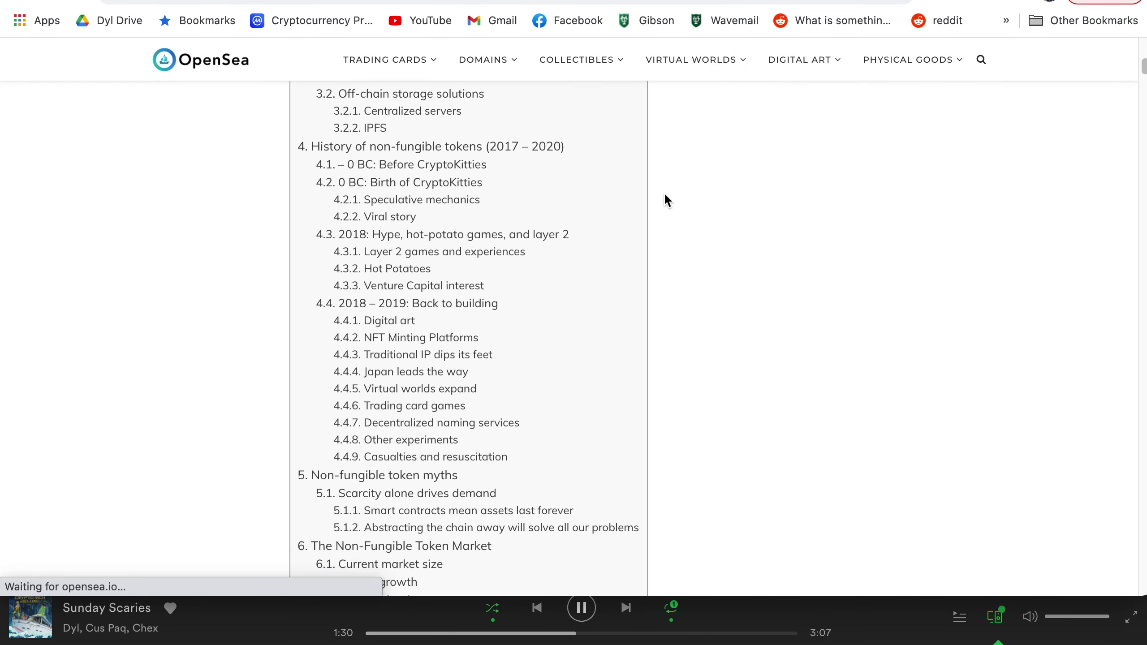
pyautogui.scroll(15, 665, 194)
pyautogui.scroll(10, 665, 193)
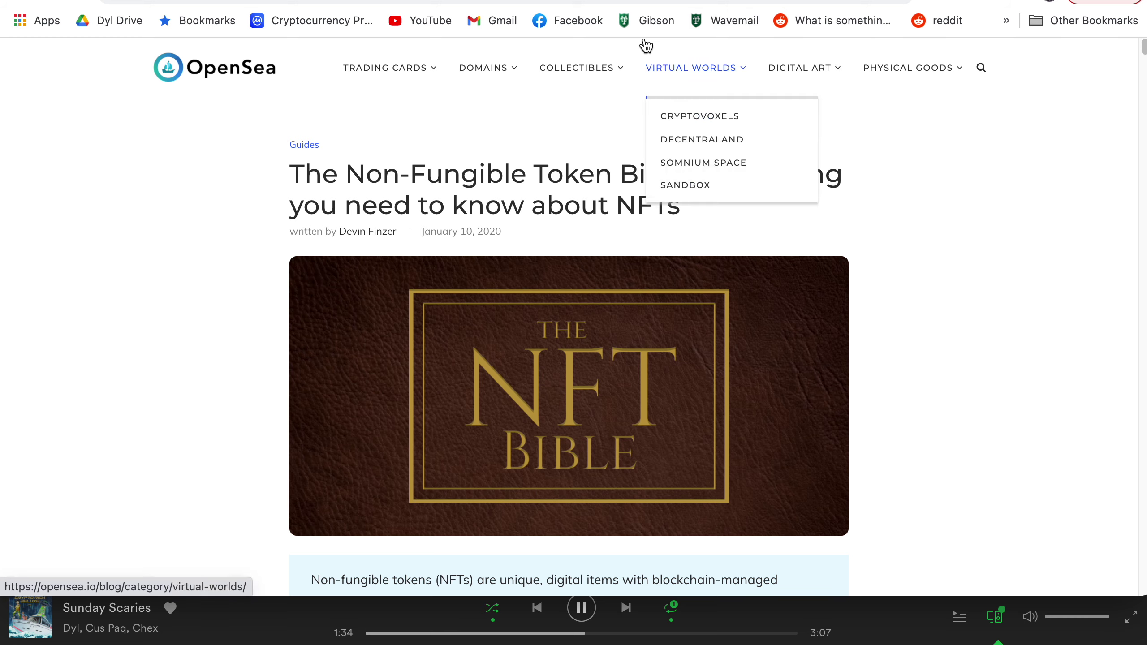
pyautogui.moveTo(691, 67)
pyautogui.hotkey('ctrl', 'shift', 'Tab')
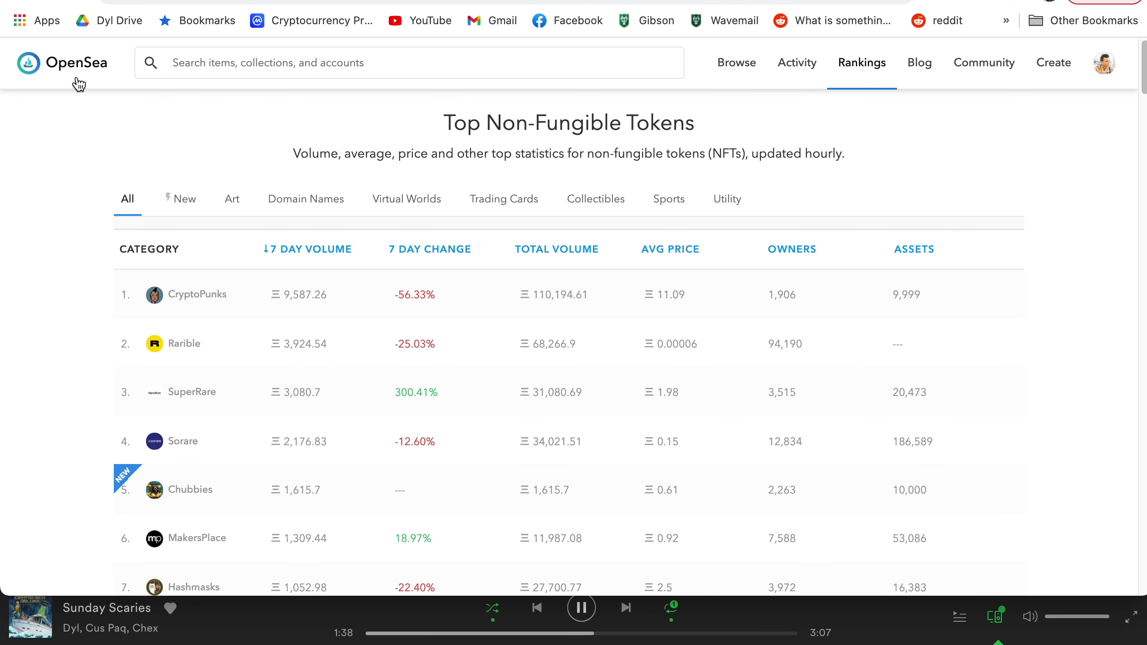
# - Visit the OpenSea home page, then open your own profile from the avatar menu
pyautogui.click(75, 71)
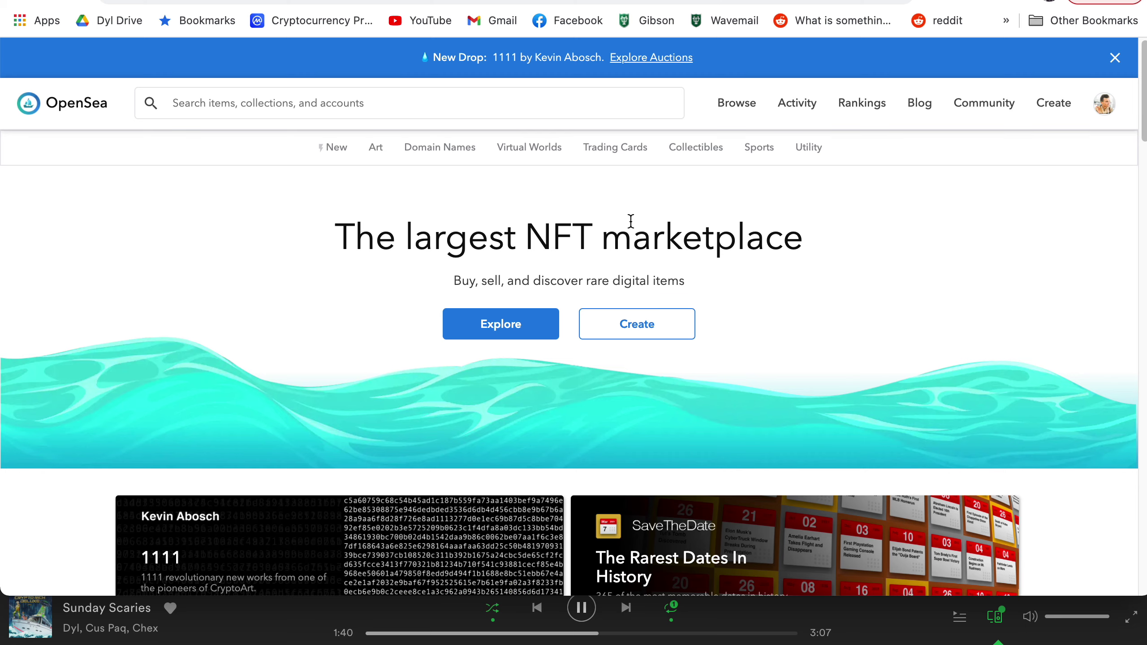
pyautogui.scroll(-2, 631, 221)
pyautogui.scroll(1, 629, 226)
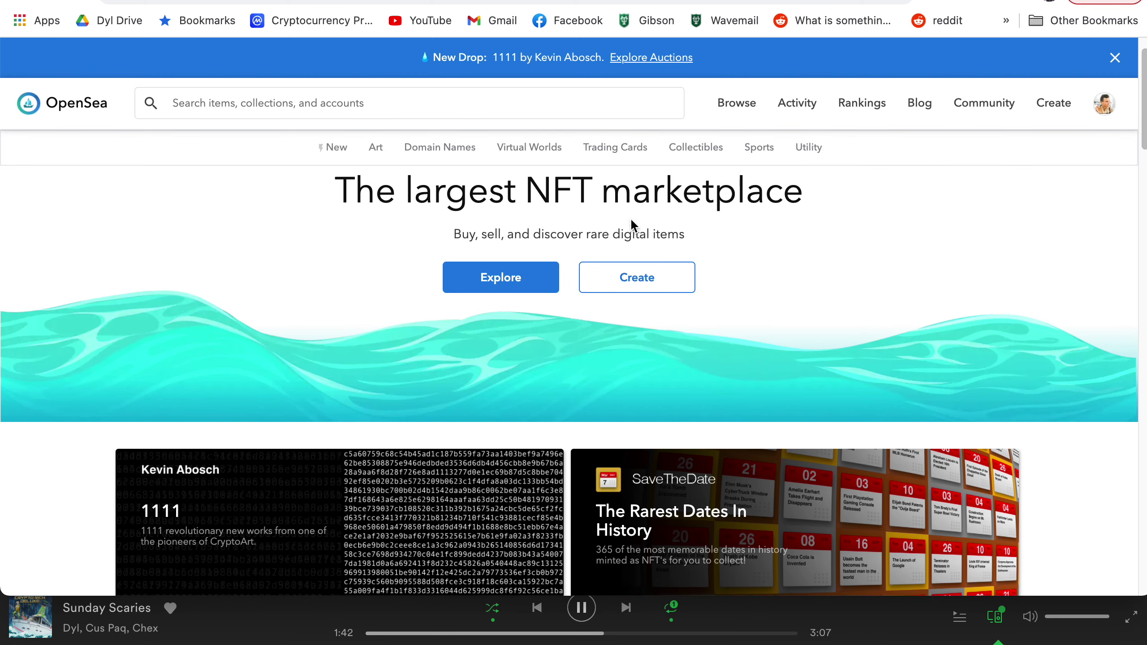
pyautogui.scroll(1, 634, 225)
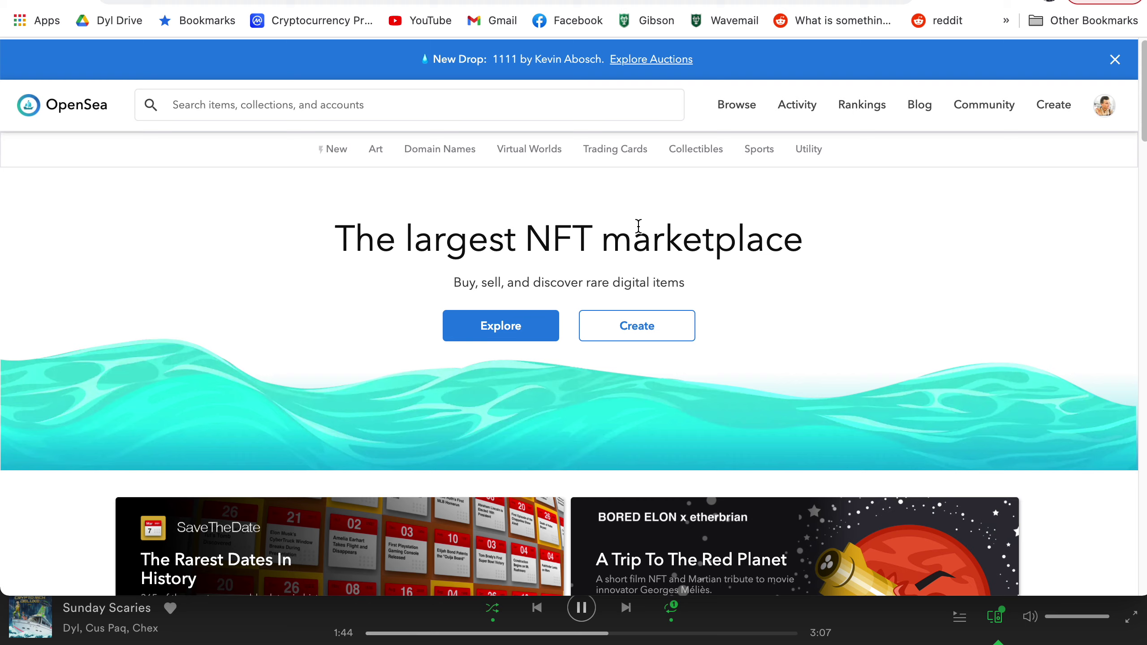
pyautogui.moveTo(1102, 112)
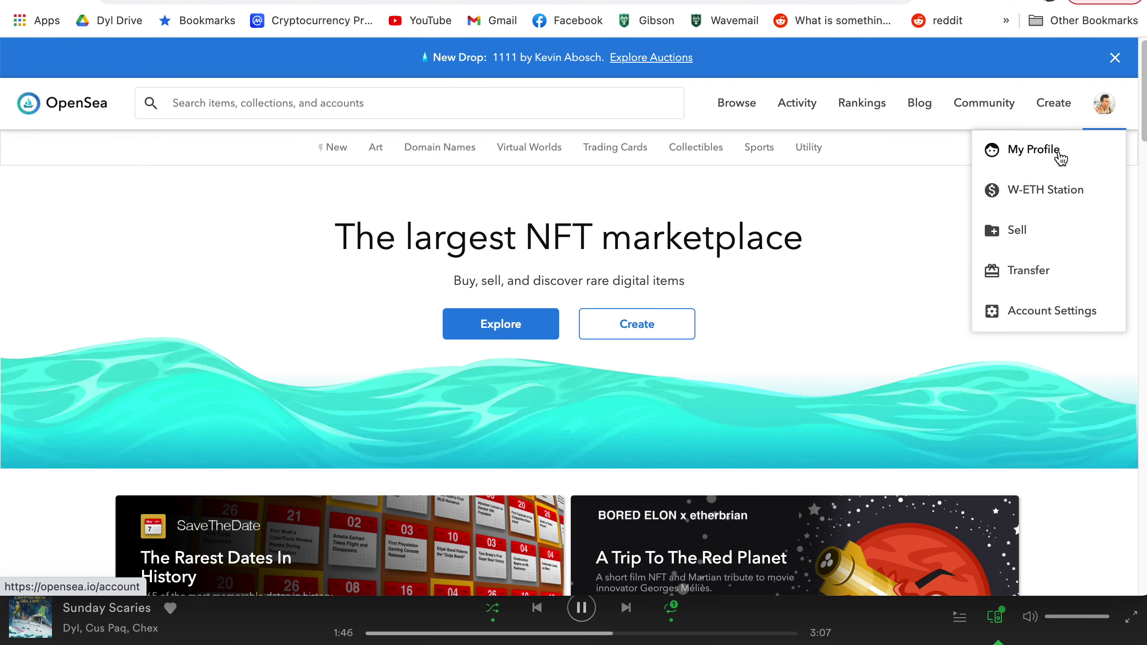
pyautogui.click(1058, 149)
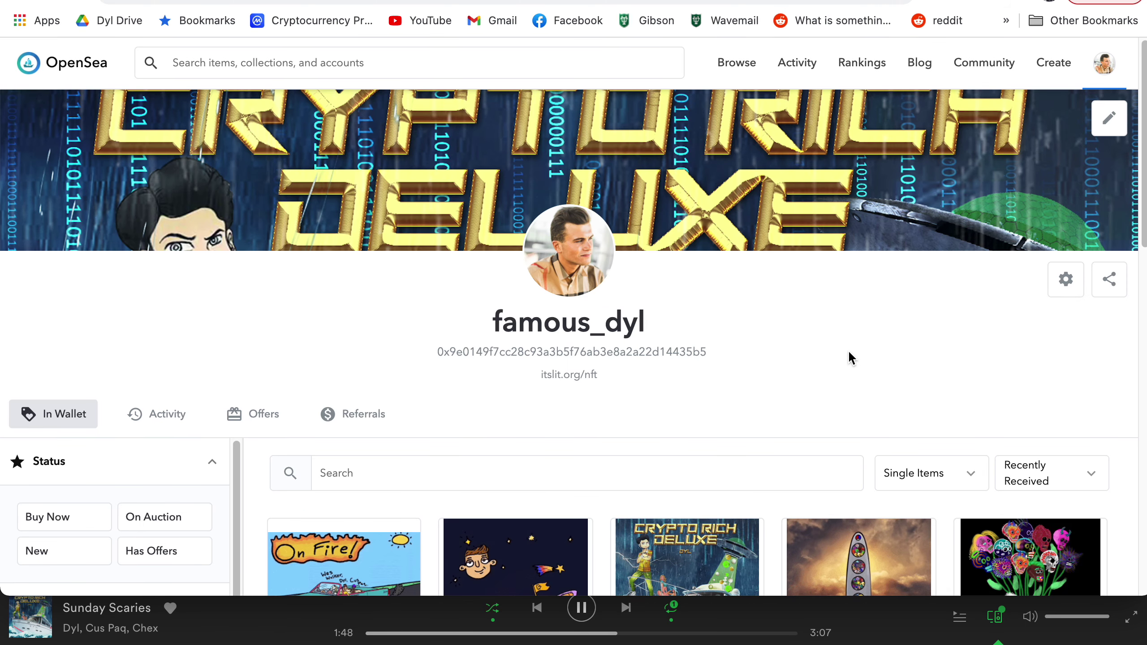
# - Browse the In Wallet items: On Fire Single at 1 ETH, Shooting Star Single at 0.5, GangX to the Moon at 0.23
pyautogui.scroll(-2, 848, 350)
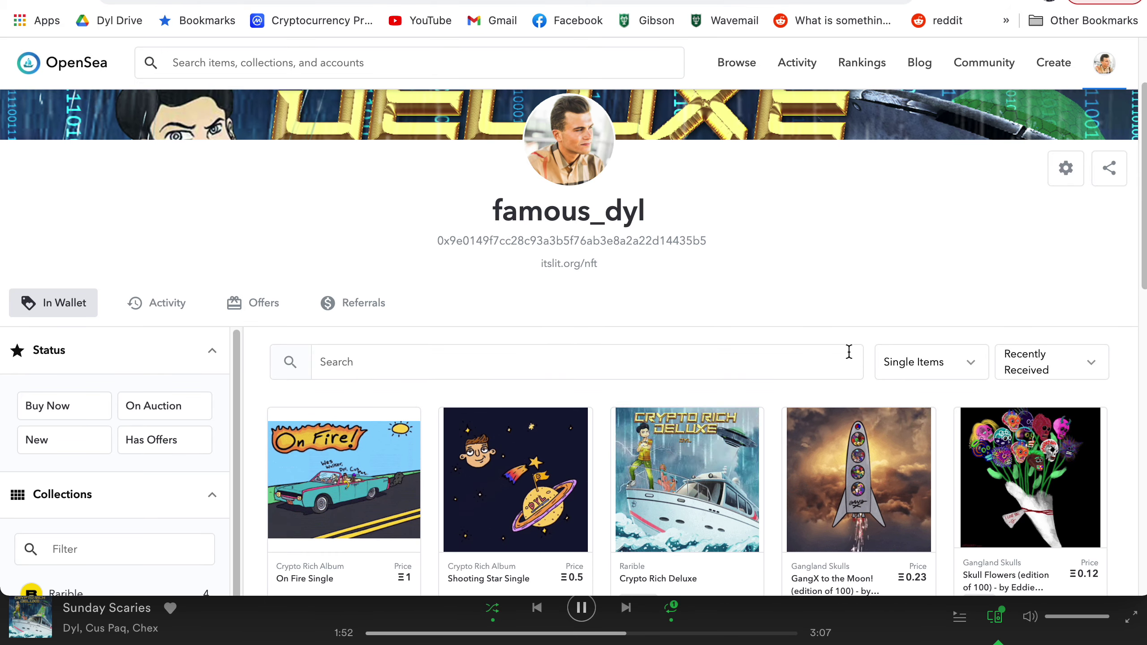
pyautogui.scroll(-1, 850, 353)
pyautogui.scroll(-1, 850, 358)
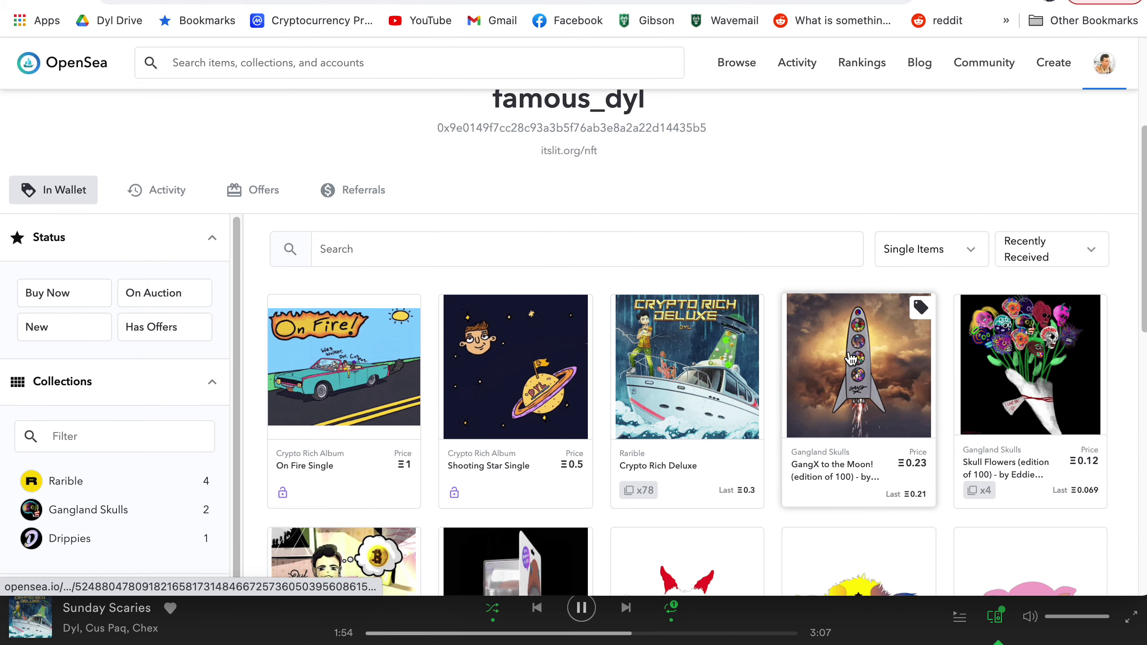
pyautogui.click(687, 366)
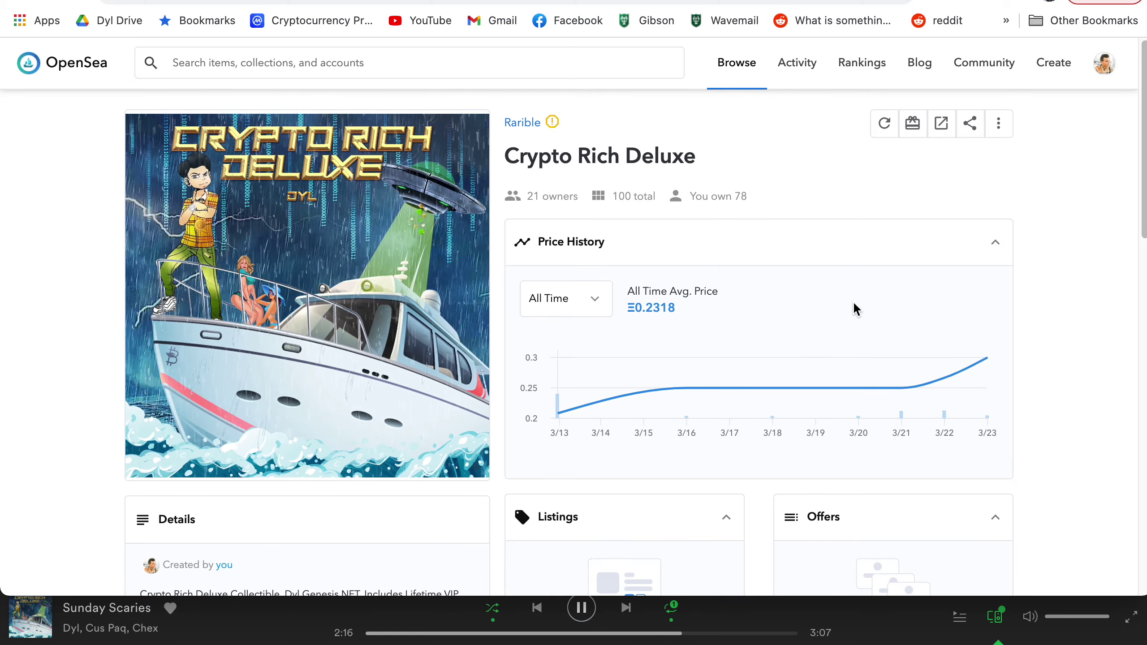